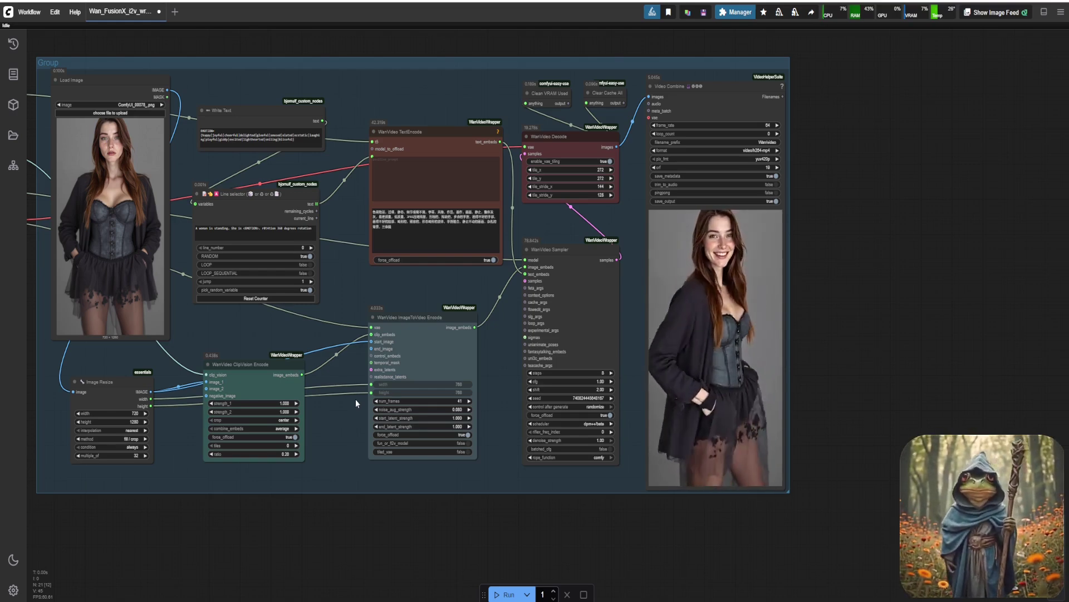
key(ctrl+Tab)
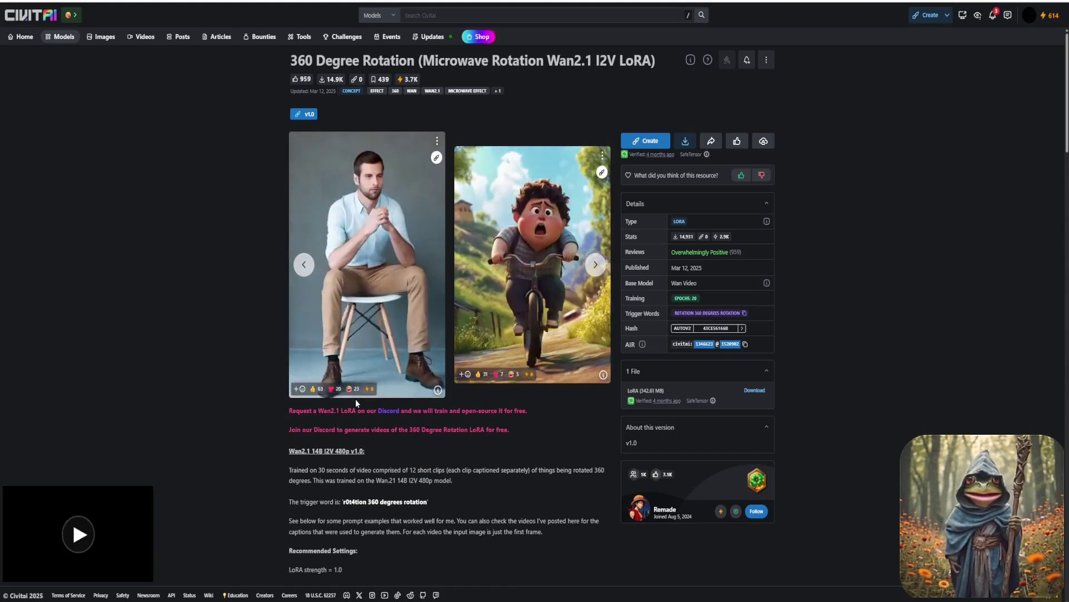
key(ctrl+Tab)
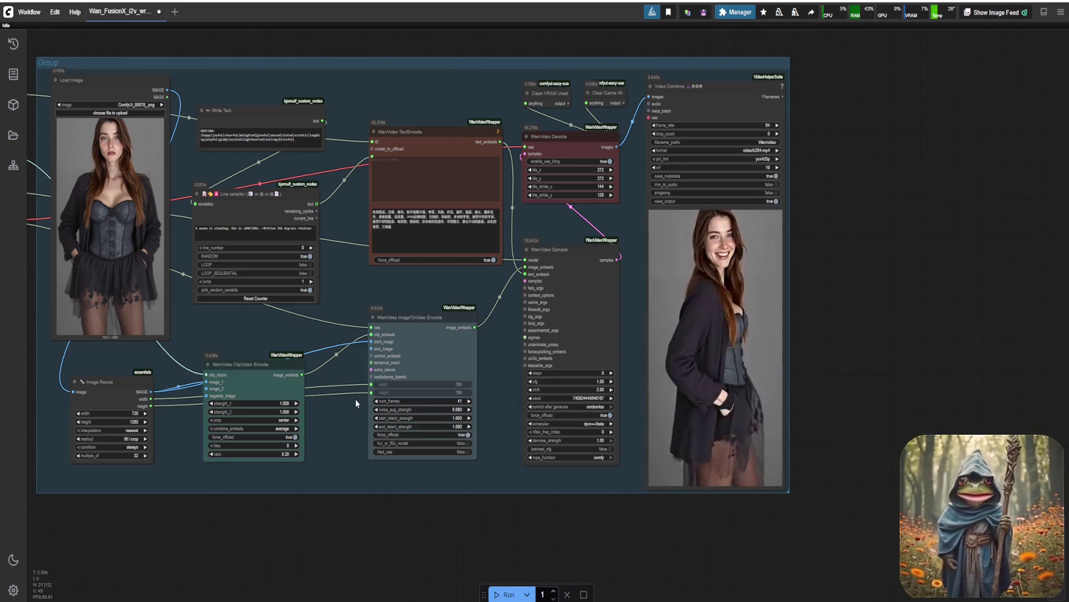
Zoom in on the Write Text prompt node and open the generated video's playback options.
scroll(356, 399, up, 3)
click(398, 127)
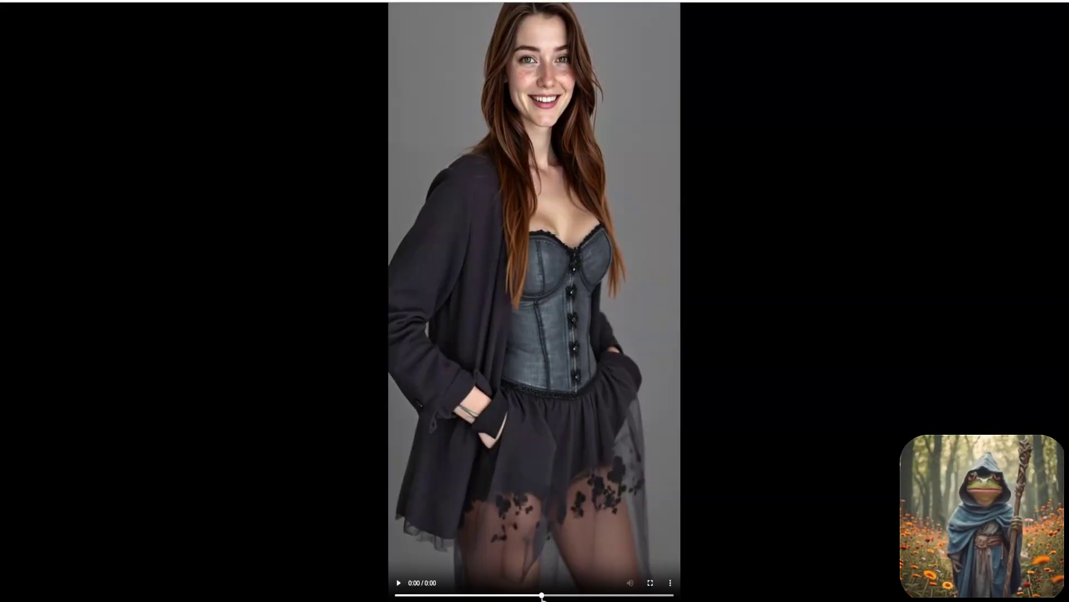
click(670, 583)
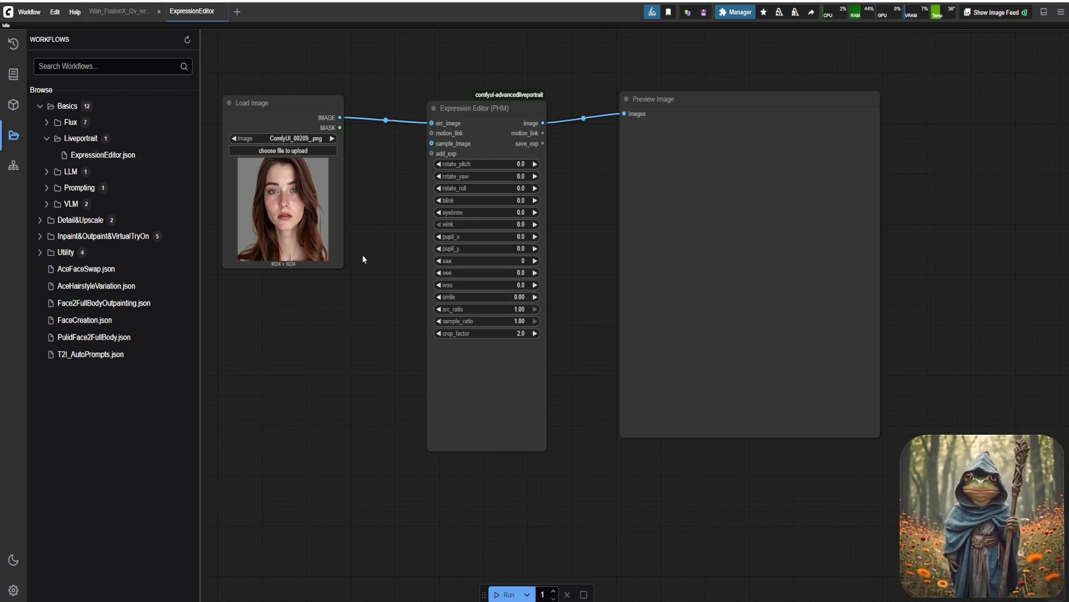
Raise smile above zero, run it, switch to Run (On Change), then push smile to 1.30.
drag(445, 297, 496, 298)
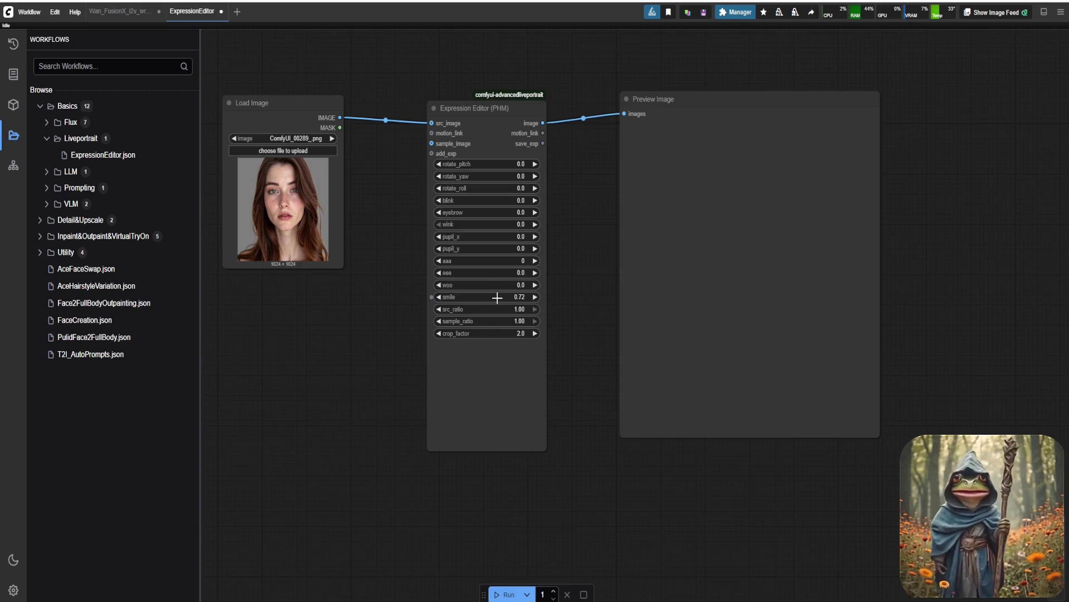
click(512, 594)
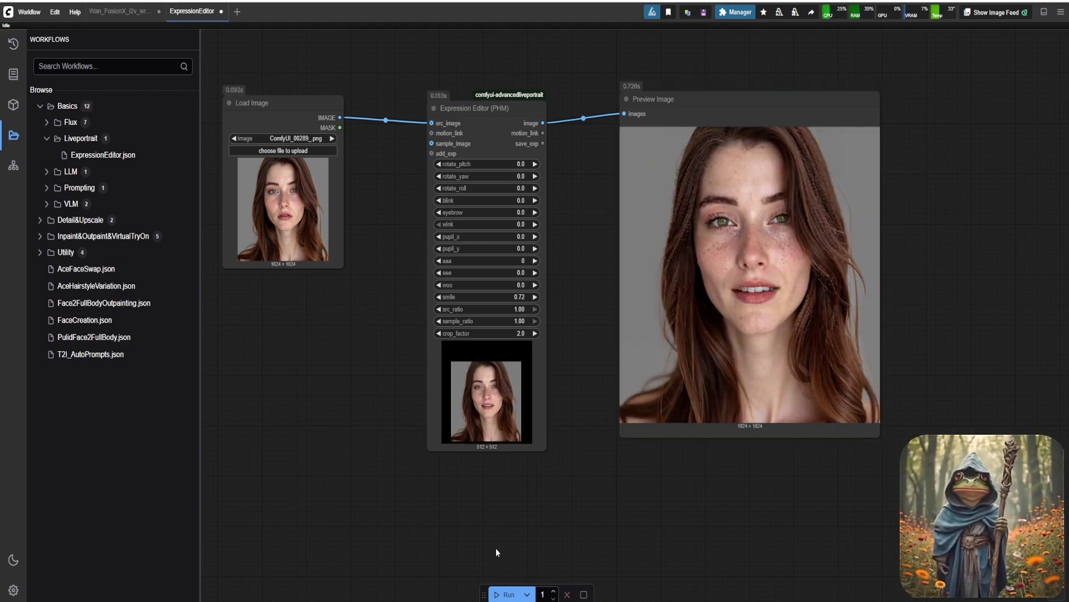
click(529, 595)
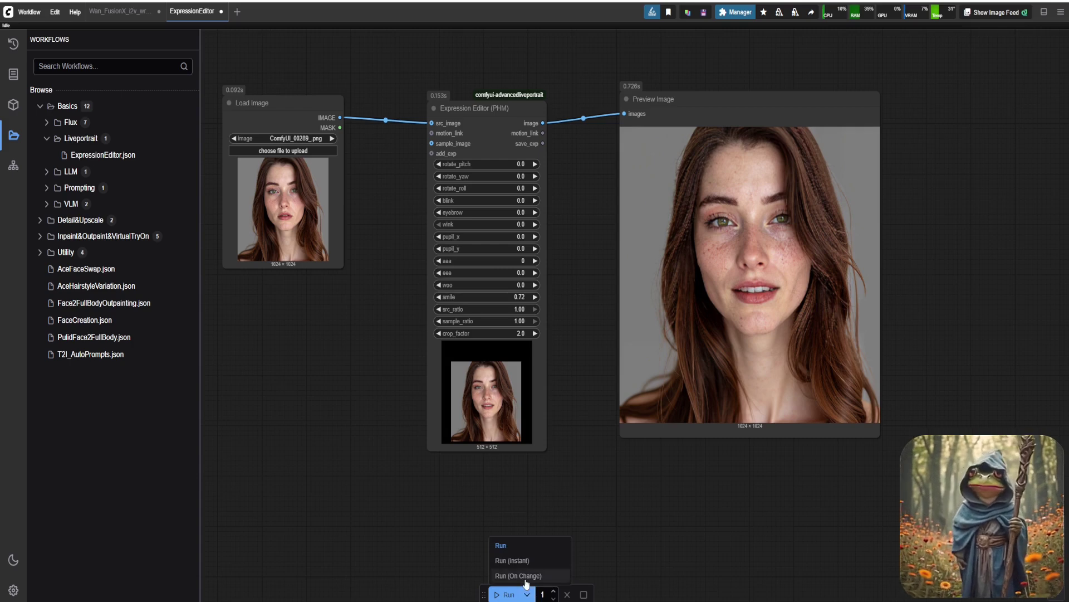
click(518, 575)
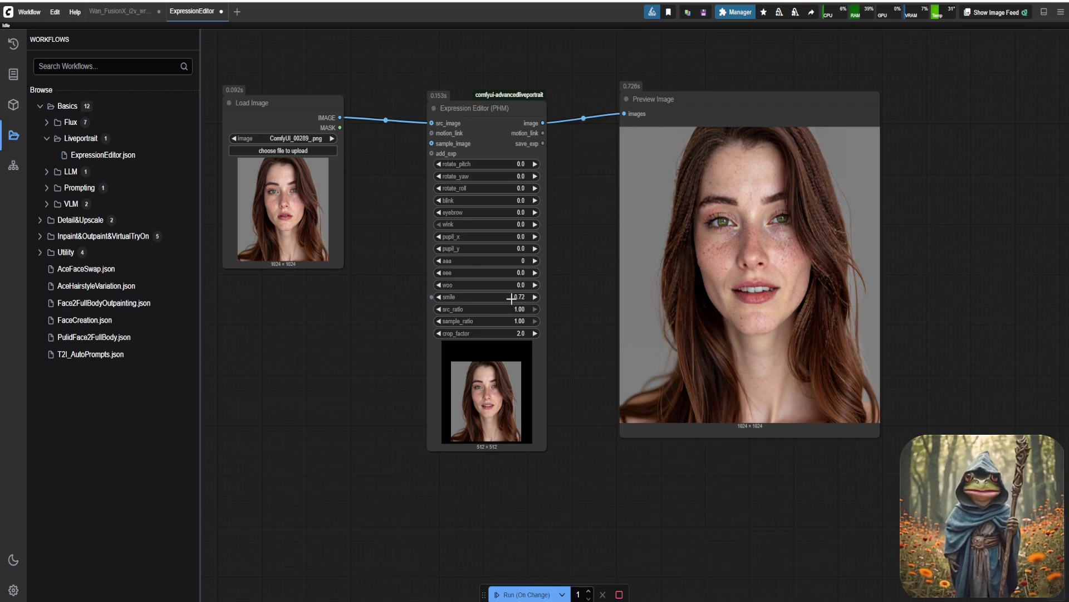
drag(511, 299, 531, 297)
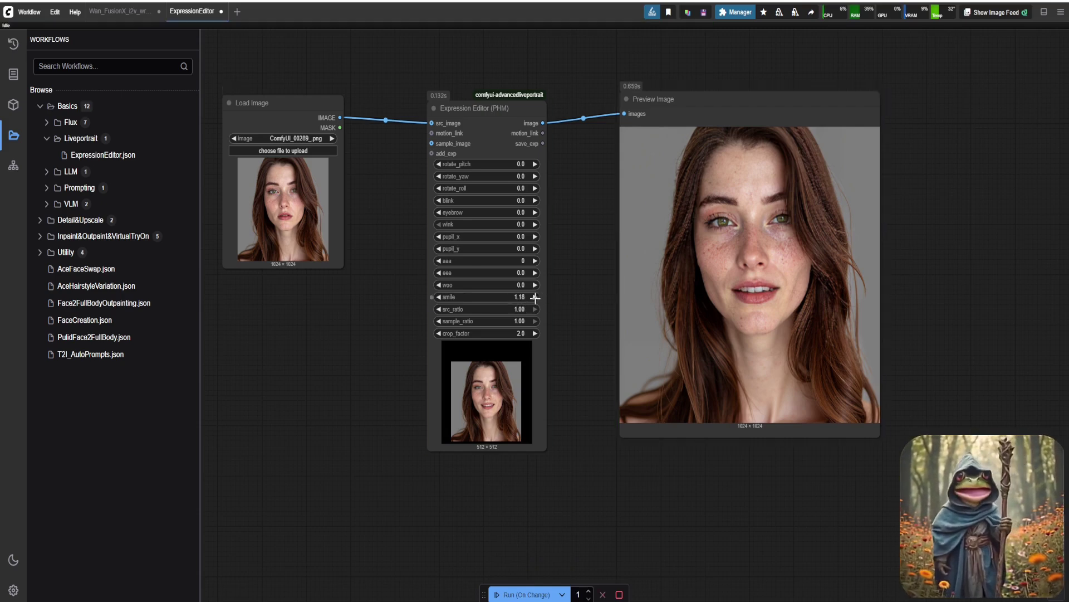
drag(511, 297, 547, 296)
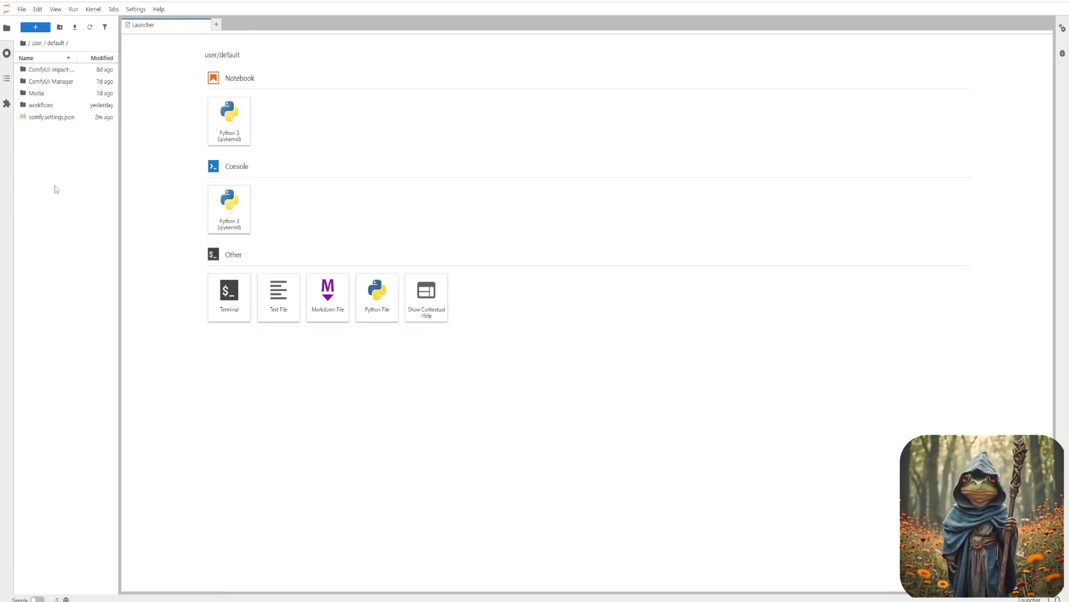
Add a new folder 4n4b3ll3_base_images in user/default from the file-list menu and enter it.
right_click(55, 186)
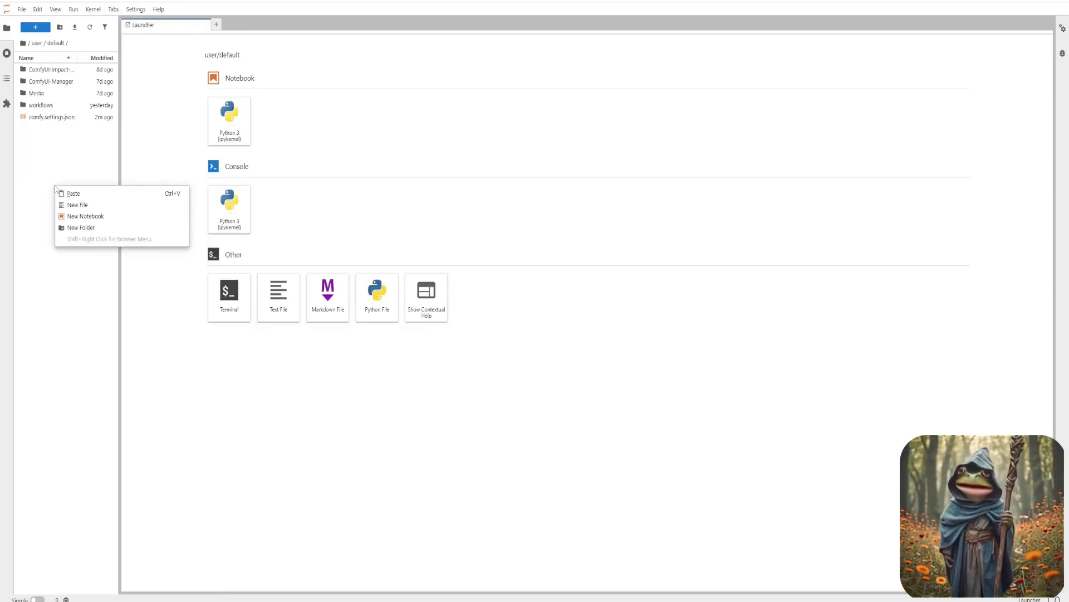
click(81, 228)
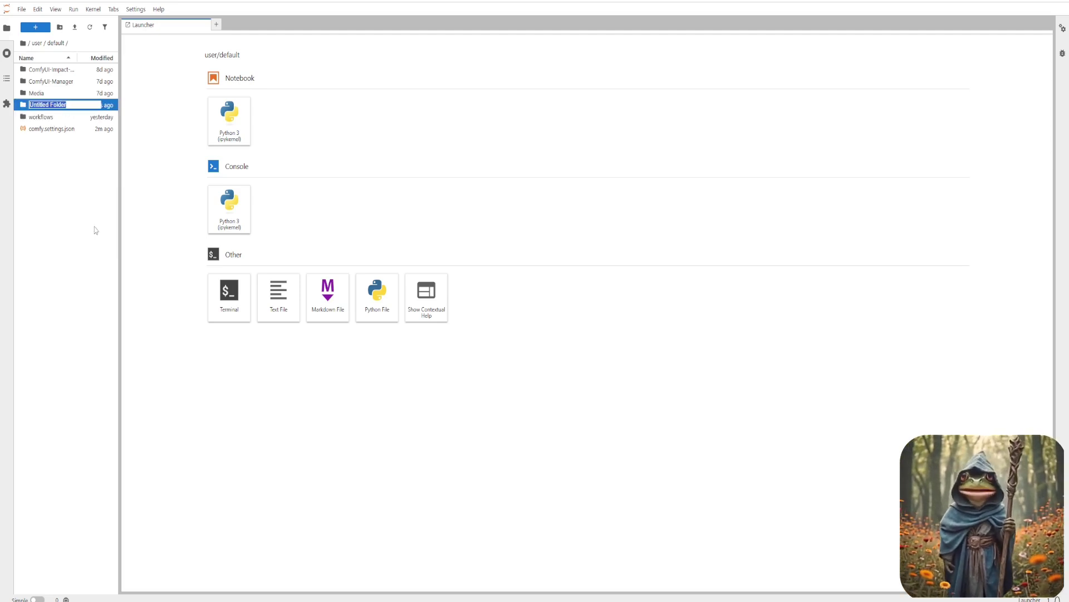
text(4n4b3ll3)
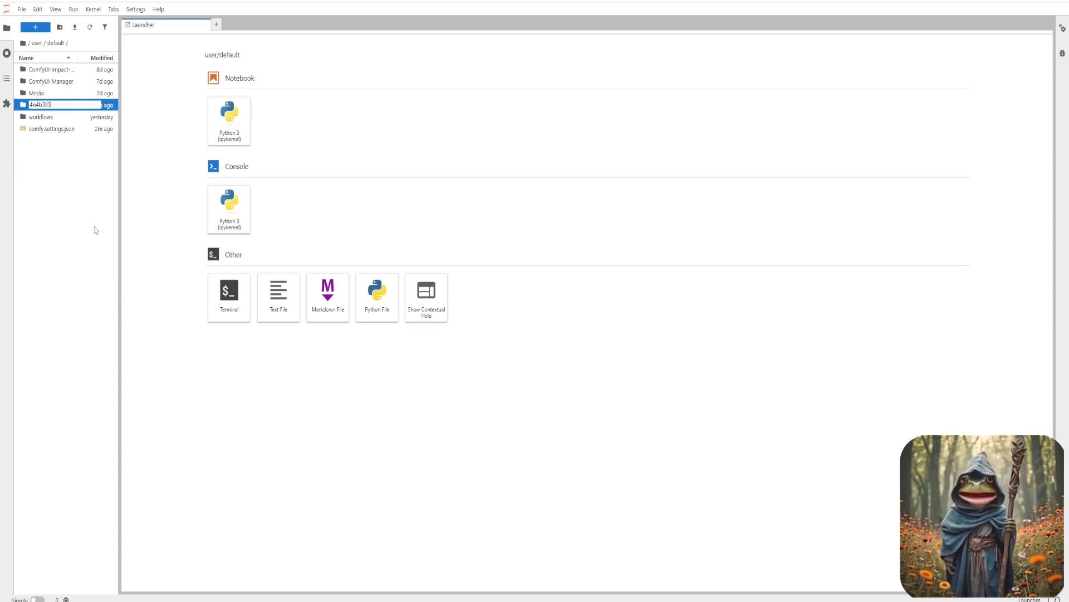
text(_)
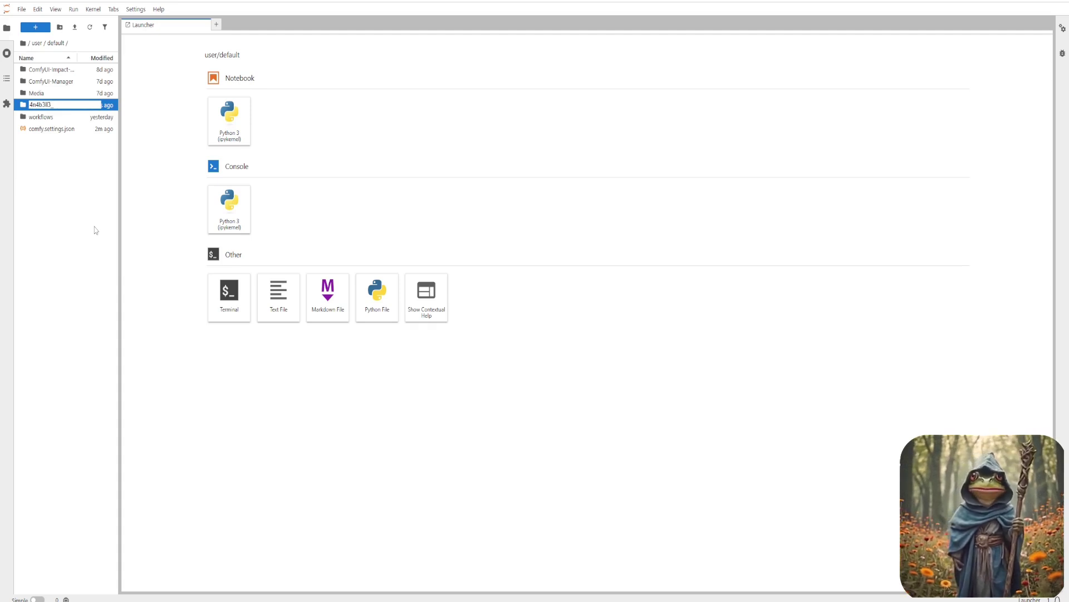
text(base)
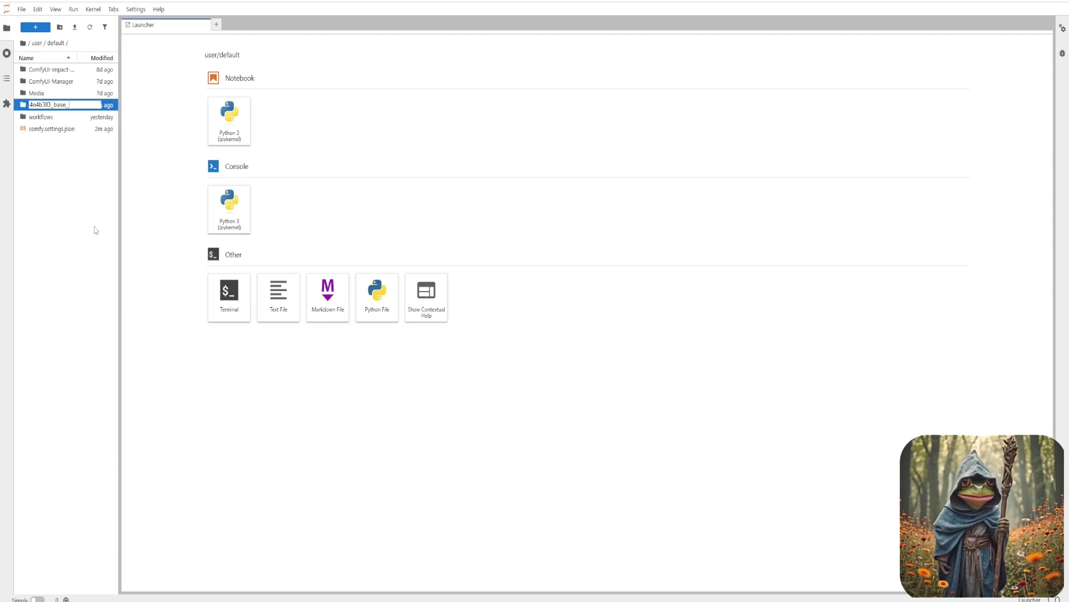
text(_)
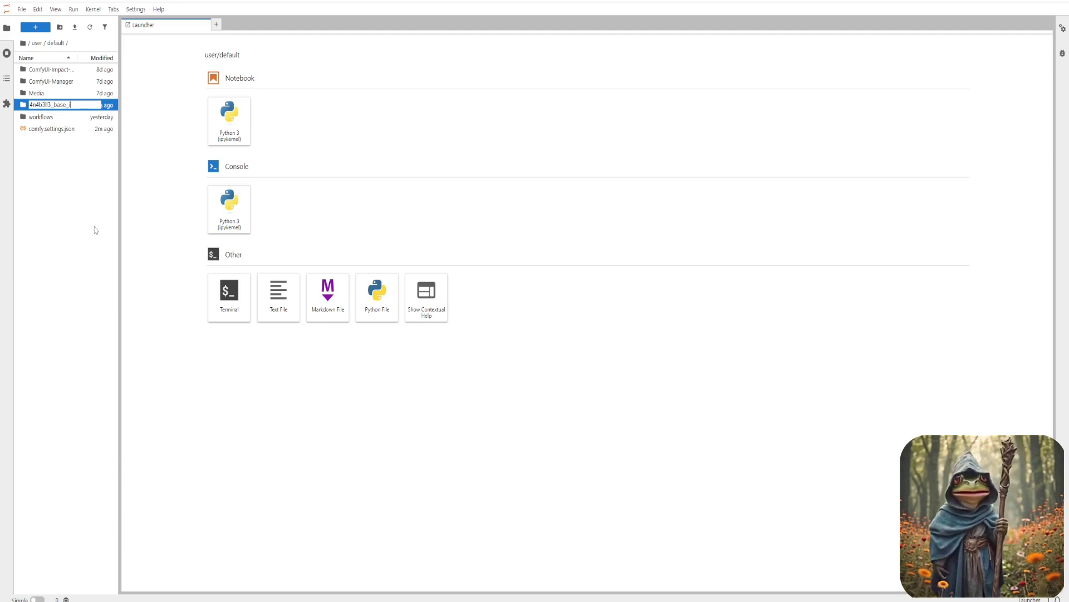
text(images)
key(Return)
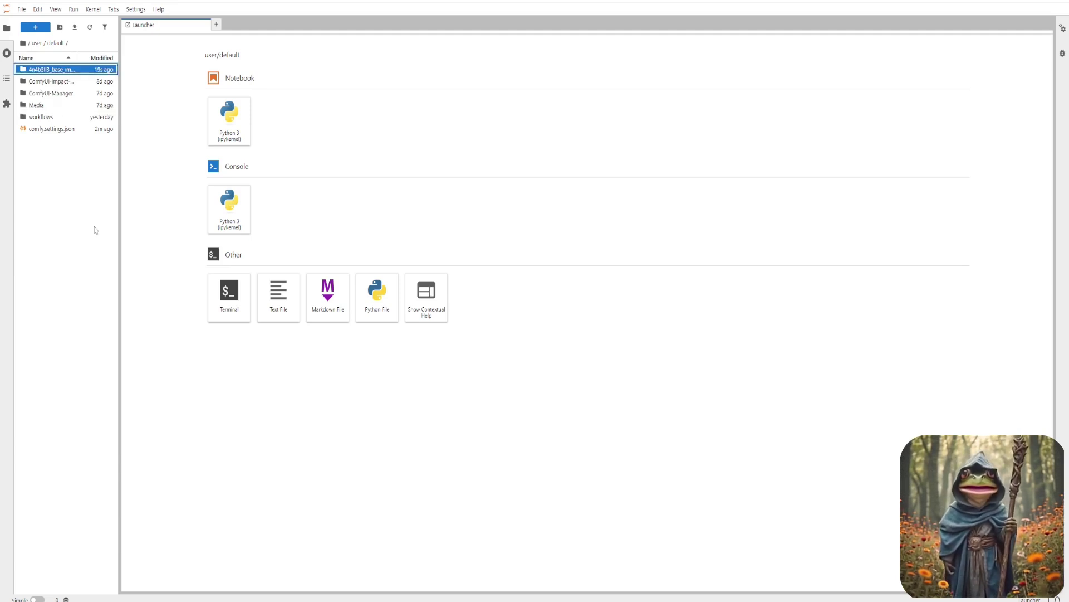
key(Return)
Drag all 23 selected character images into the 4n4b3ll3_base_images folder.
key(alt+Tab)
key(ctrl+a)
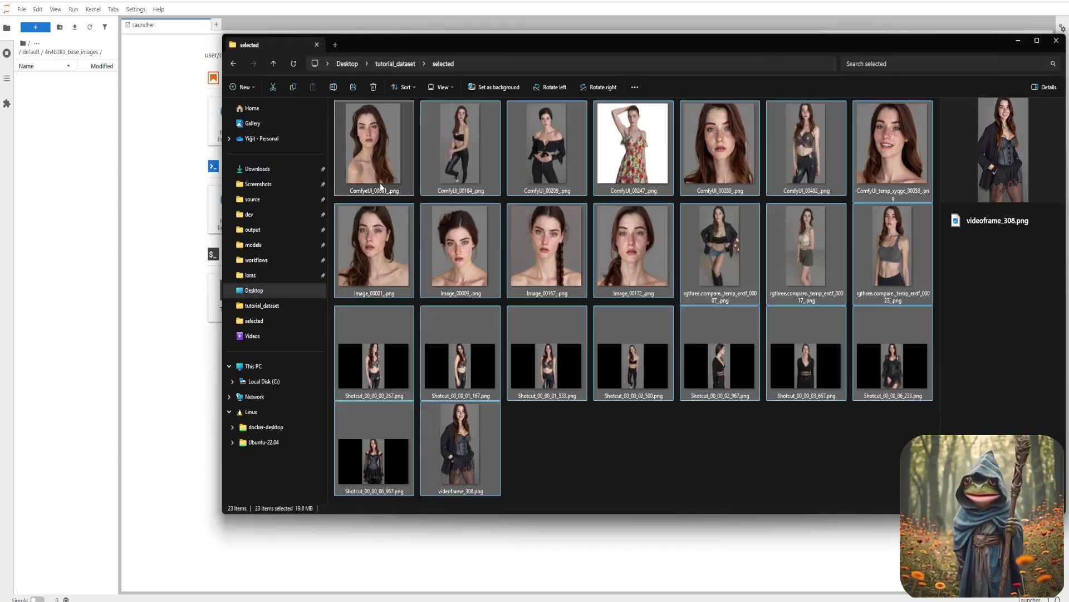
drag(382, 187, 60, 241)
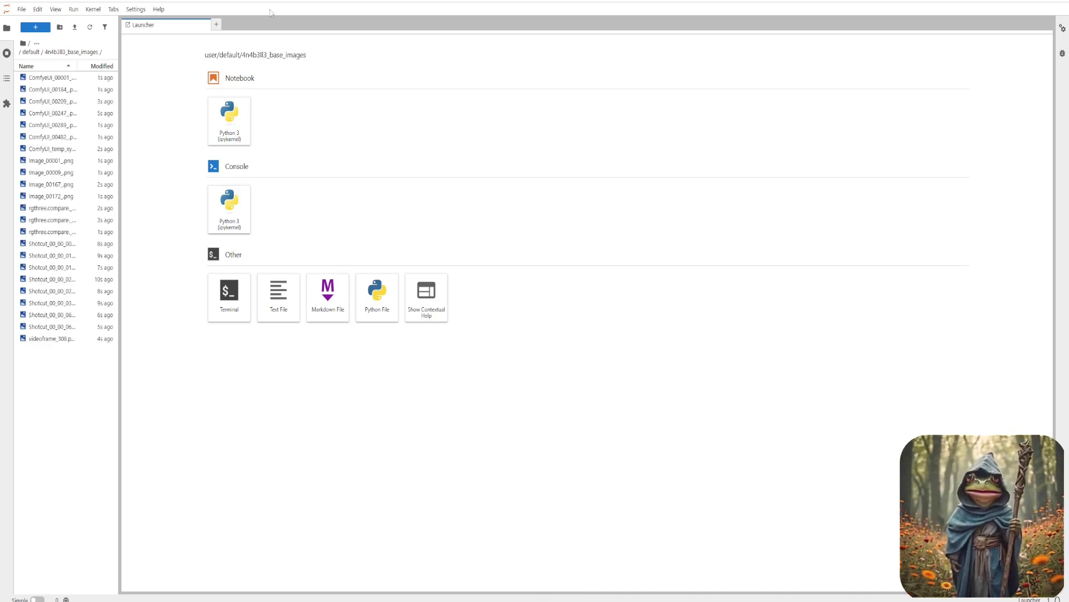
Return to user/default and copy the 4n4b3ll3_base_images folder's path.
click(31, 51)
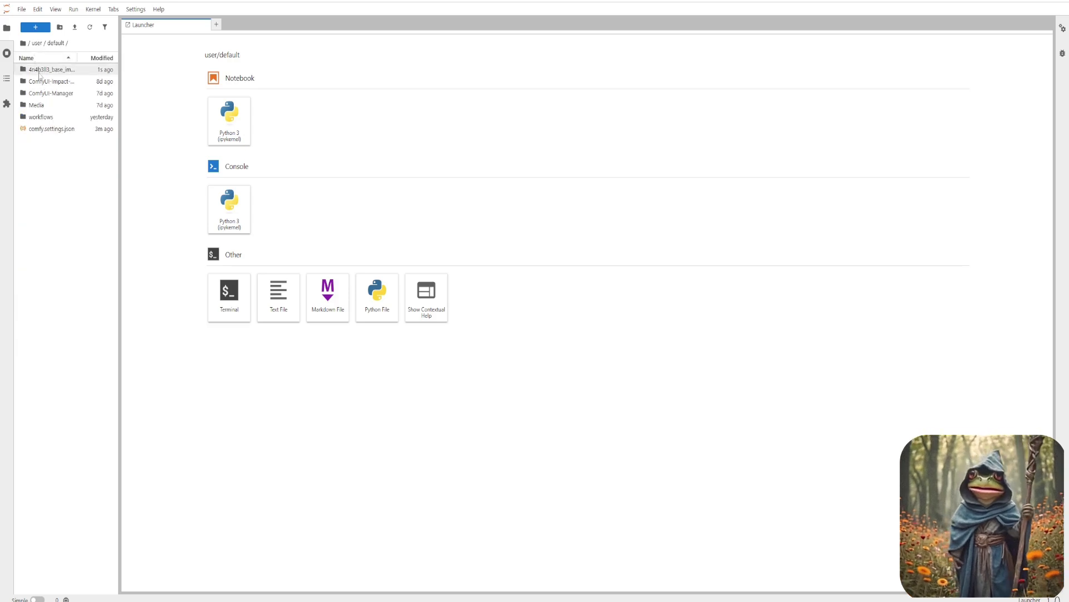
right_click(59, 72)
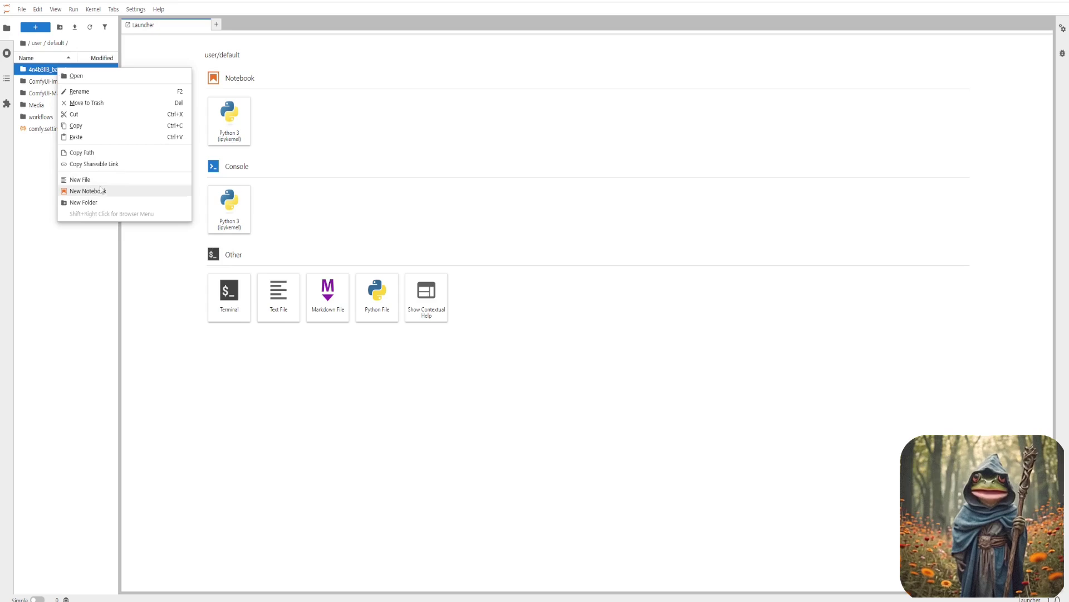
click(110, 149)
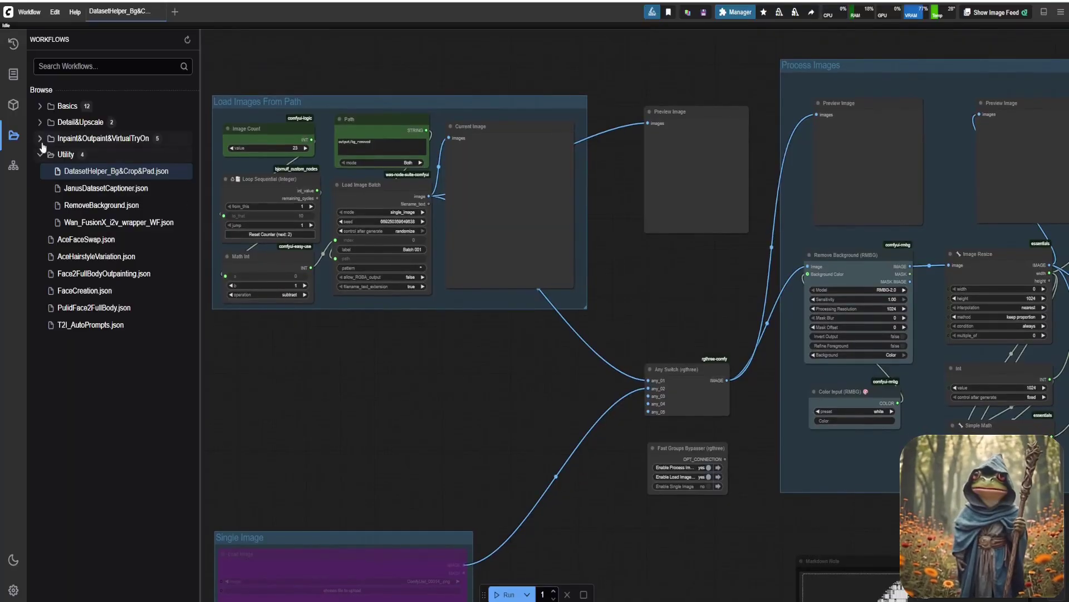
Show the DatasetHelper workflow and pan to its Process Images group with RMBG, Image Resize and Save Image.
click(13, 135)
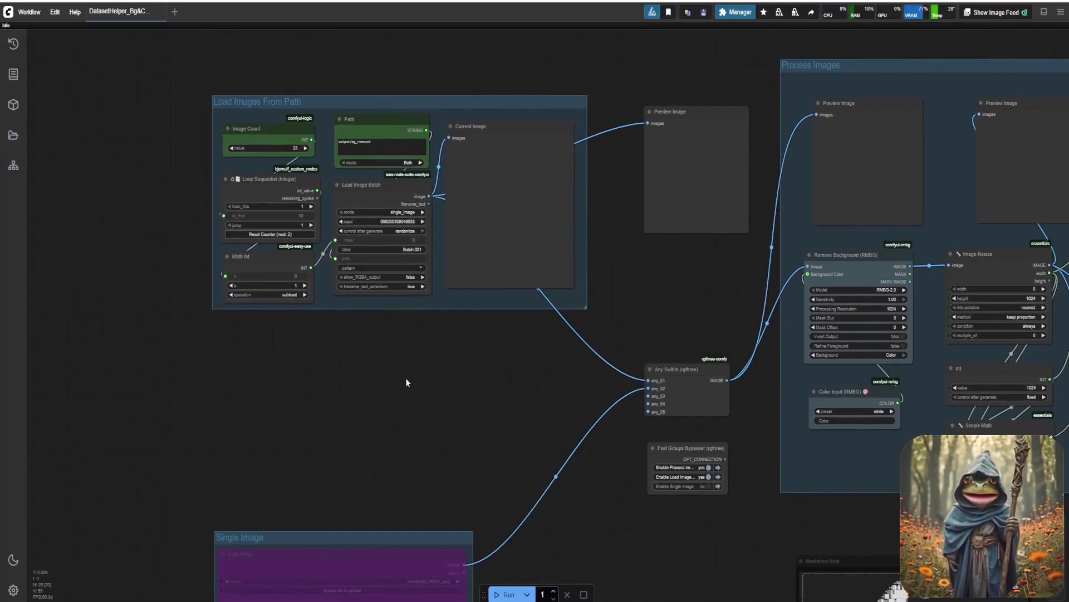
drag(522, 389, 186, 386)
drag(377, 341, 262, 332)
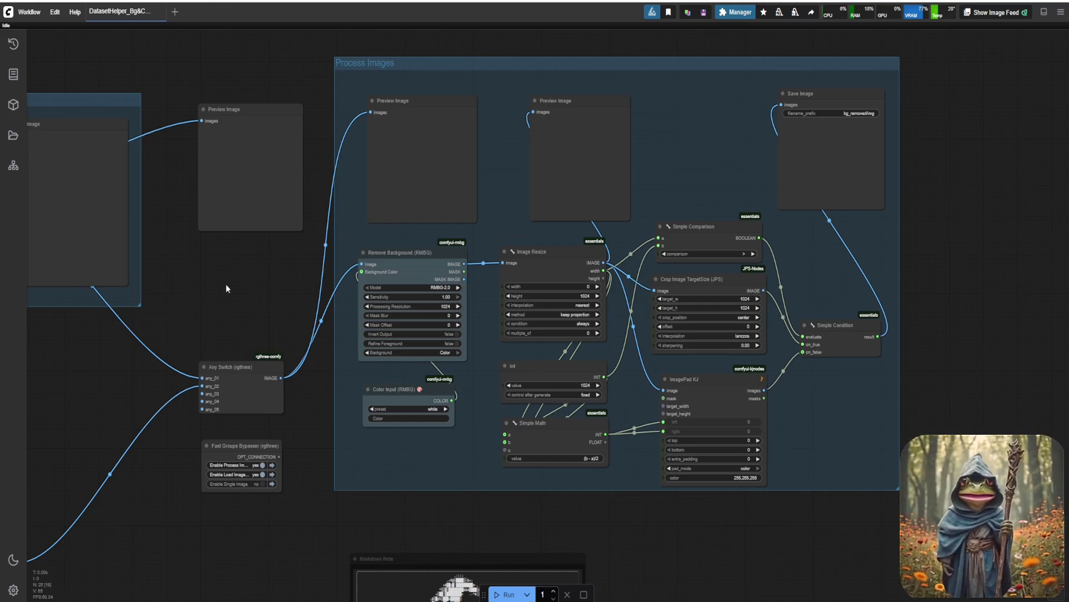
Replace the Path node's output/bg_removed path with the pasted 4n4b3ll3_base_images folder path.
drag(226, 284, 573, 315)
scroll(312, 223, down, 1)
scroll(284, 207, up, 3)
click(293, 188)
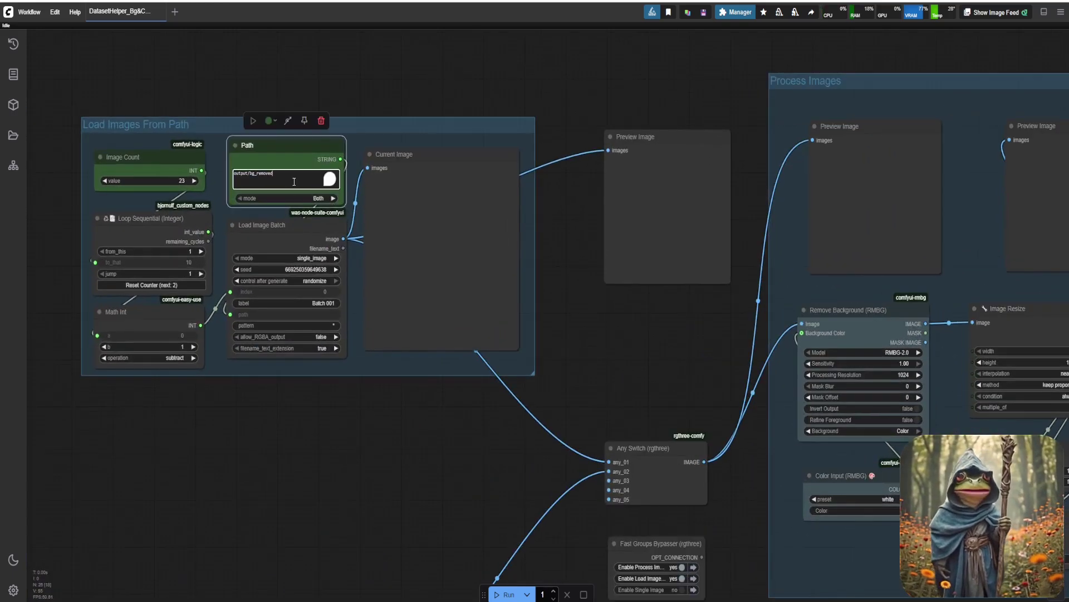
key(ctrl+a)
key(ctrl+v)
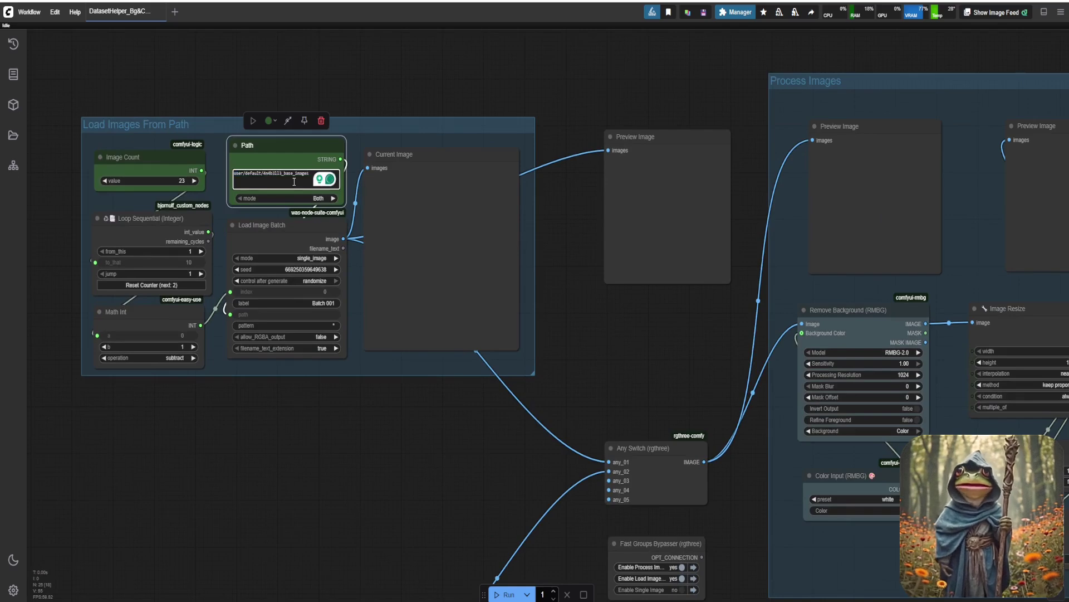
click(383, 457)
Look over the Process Images, Any Switch and Current Image nodes, then reset the loop counter to 1.
drag(468, 424, 298, 406)
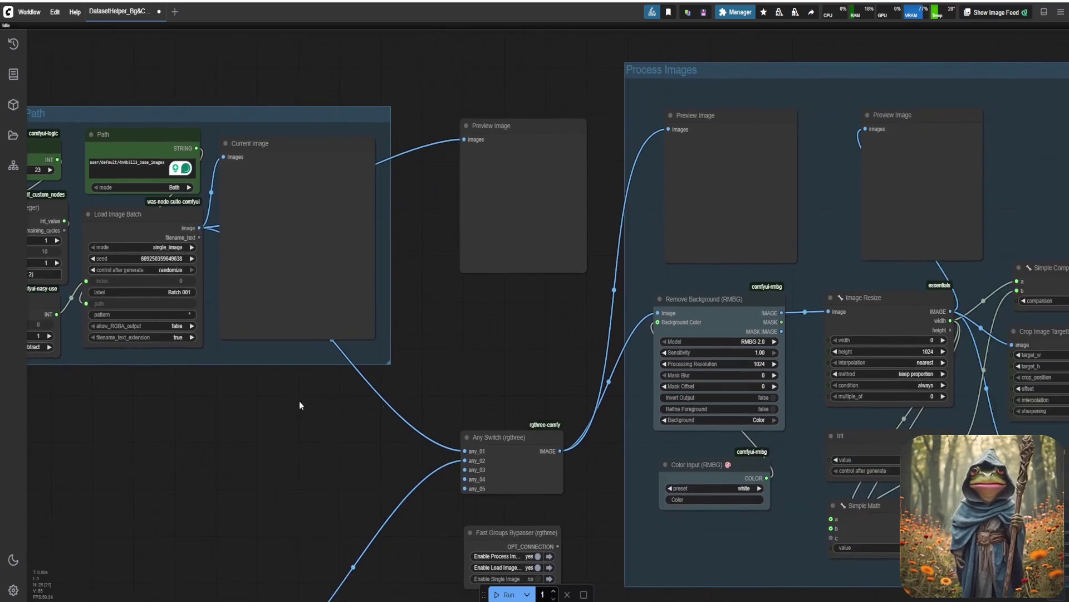
drag(741, 223, 267, 206)
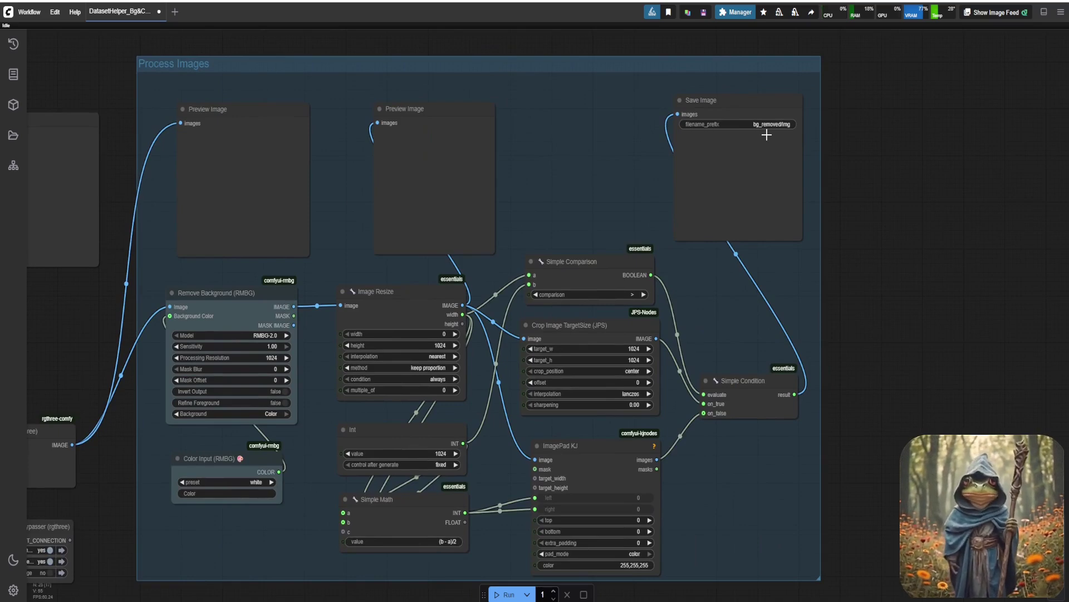
drag(587, 183, 977, 148)
drag(456, 252, 748, 281)
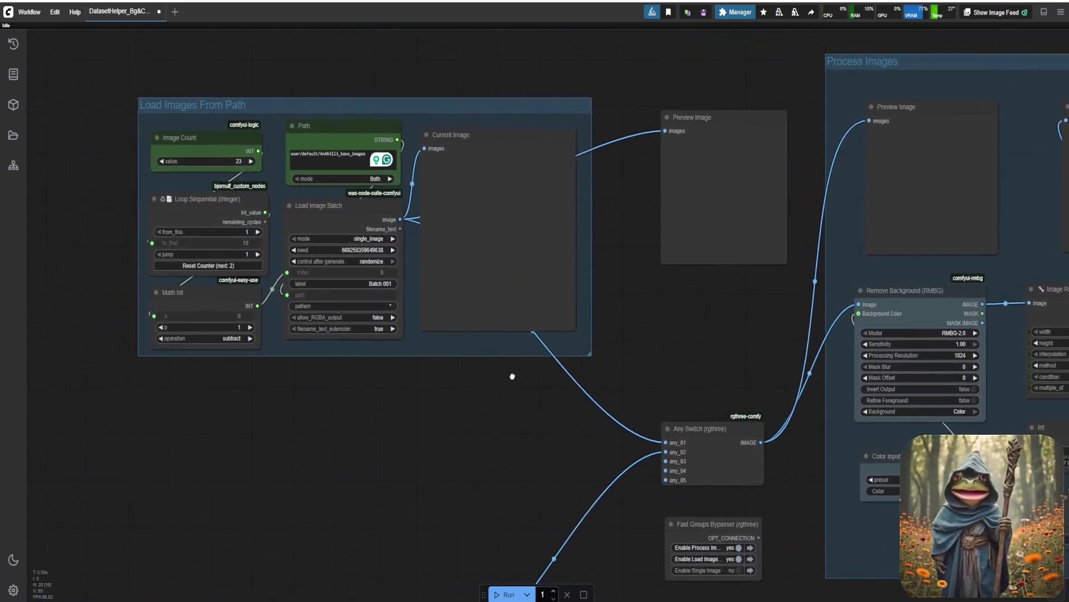
drag(478, 378, 506, 396)
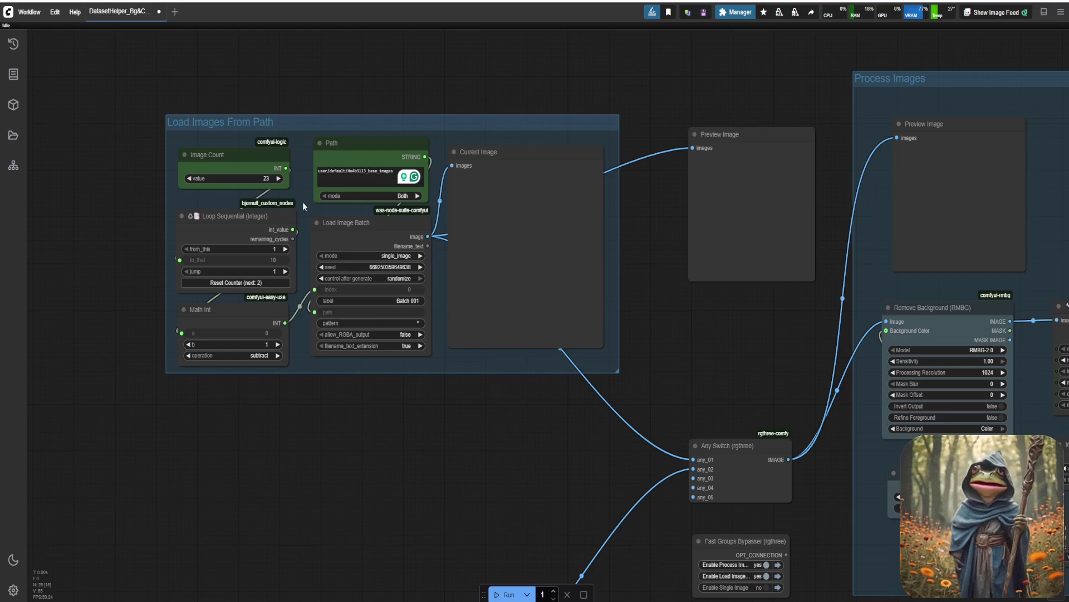
click(242, 283)
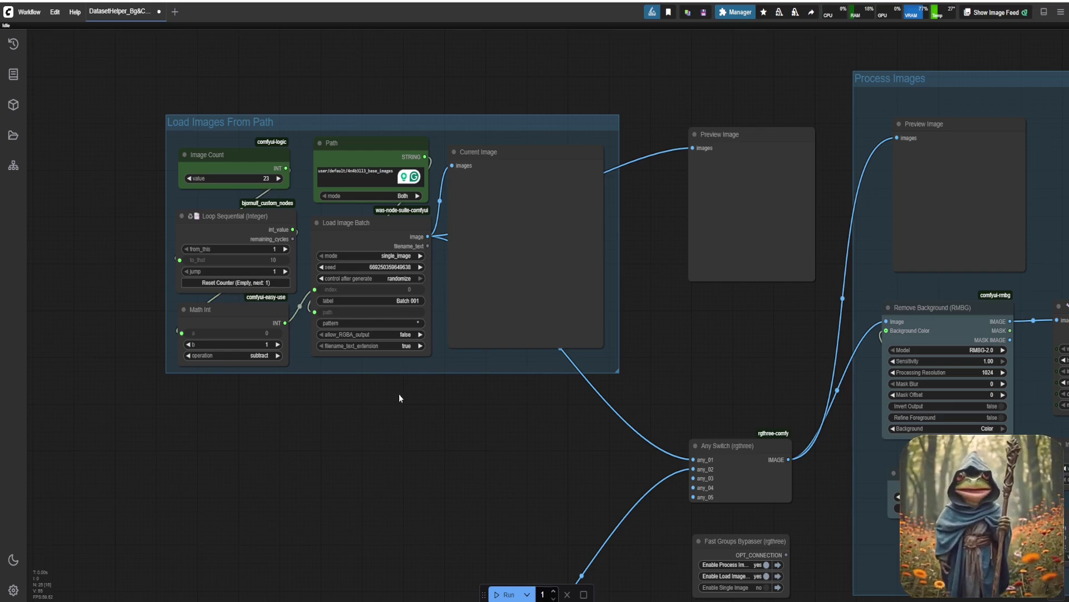
double_click(544, 594)
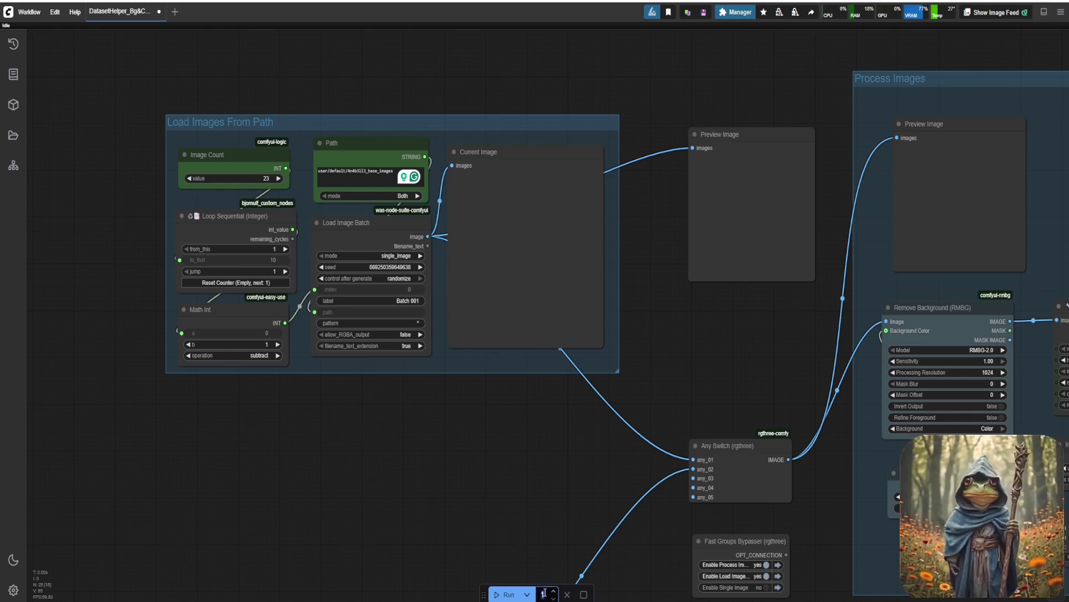
Queue 23 runs to remove every base image's background and watch the processed previews.
text(23)
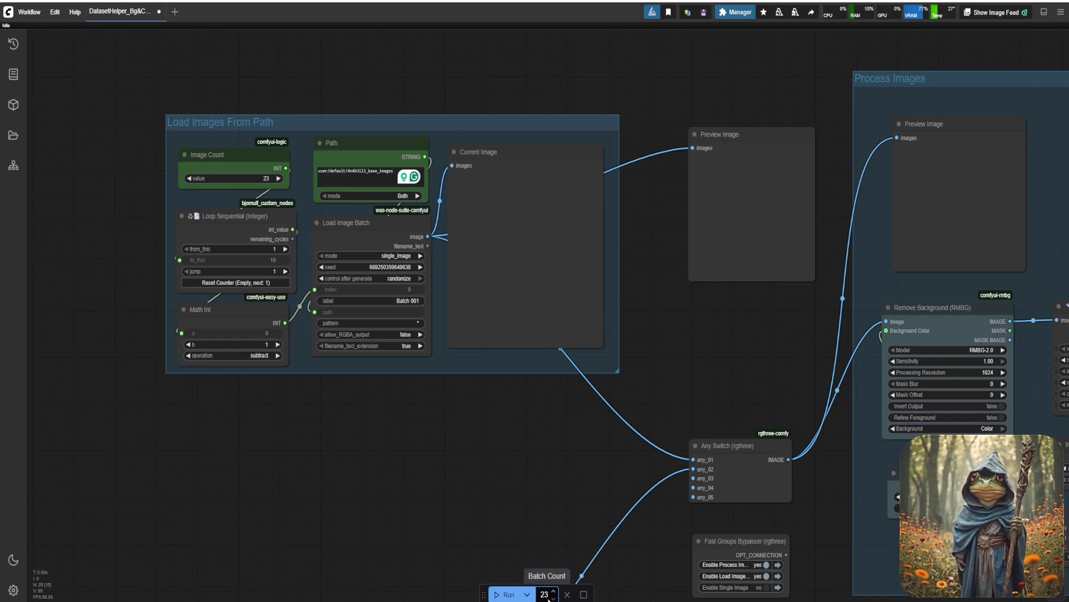
click(503, 591)
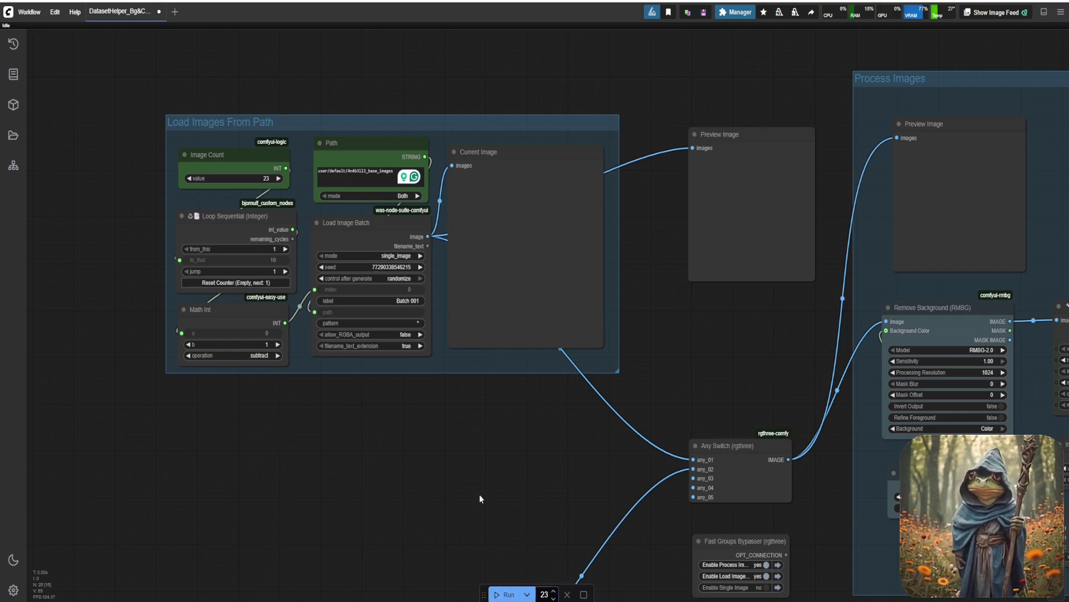
scroll(526, 477, right, 10)
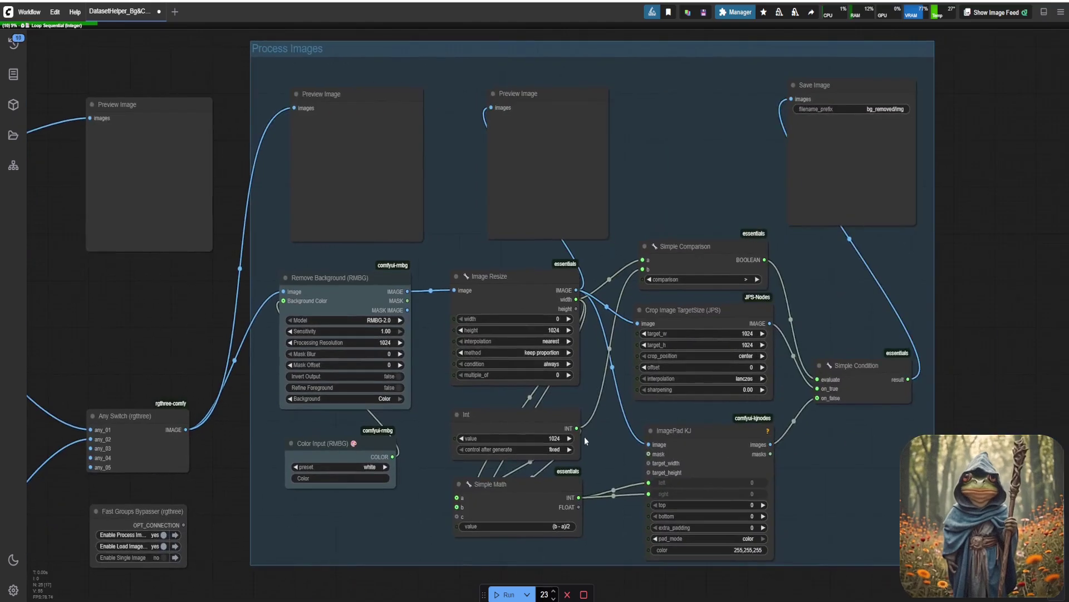
drag(584, 440, 482, 445)
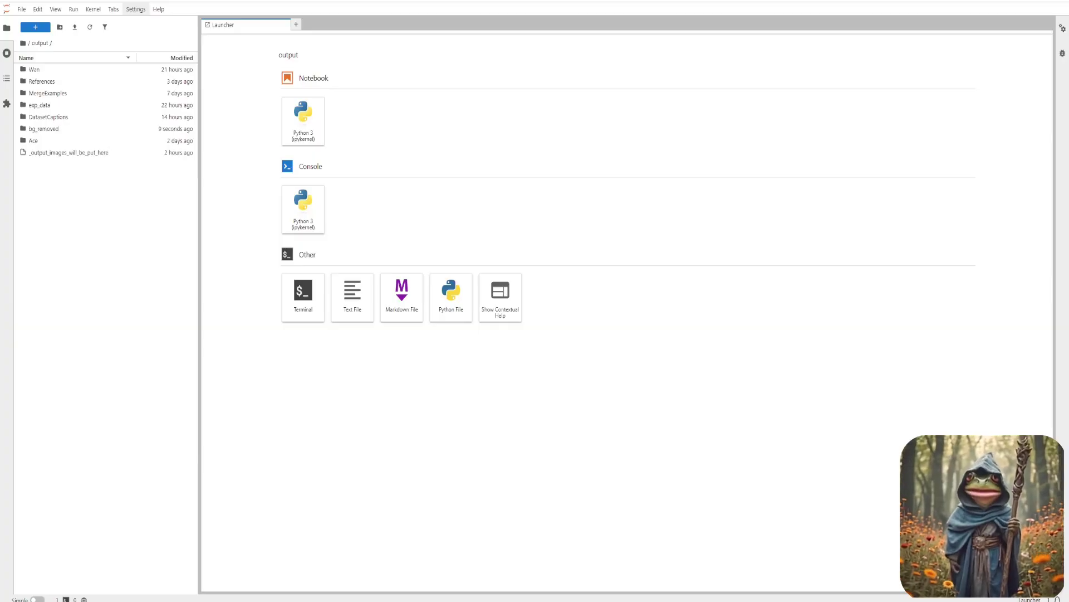
Open bg_removed, inspect img_00023_.png and img_00019_.png, then return to the output folder.
double_click(150, 130)
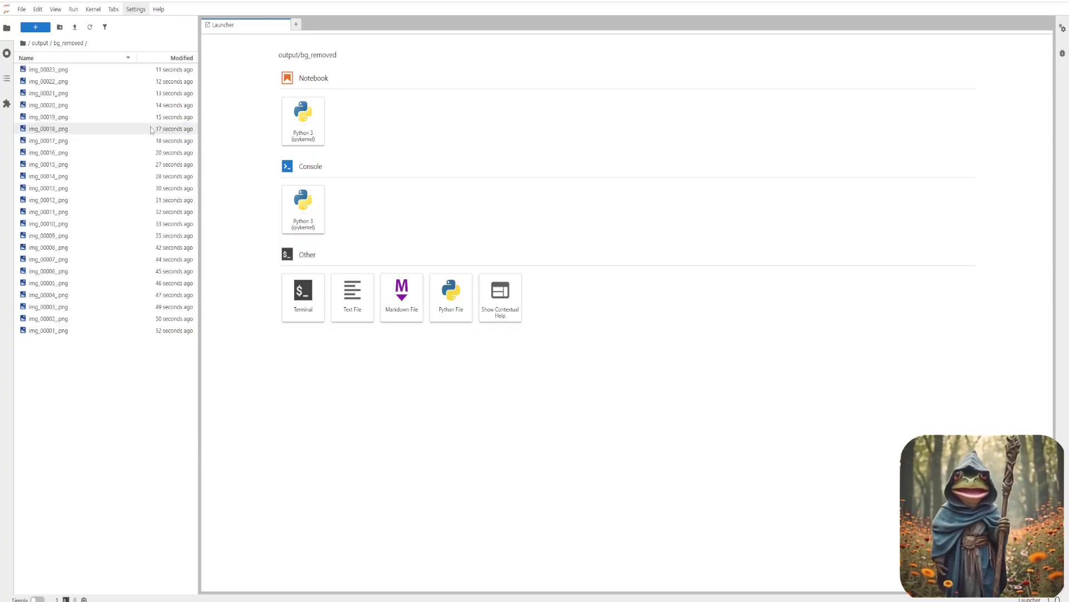
double_click(129, 71)
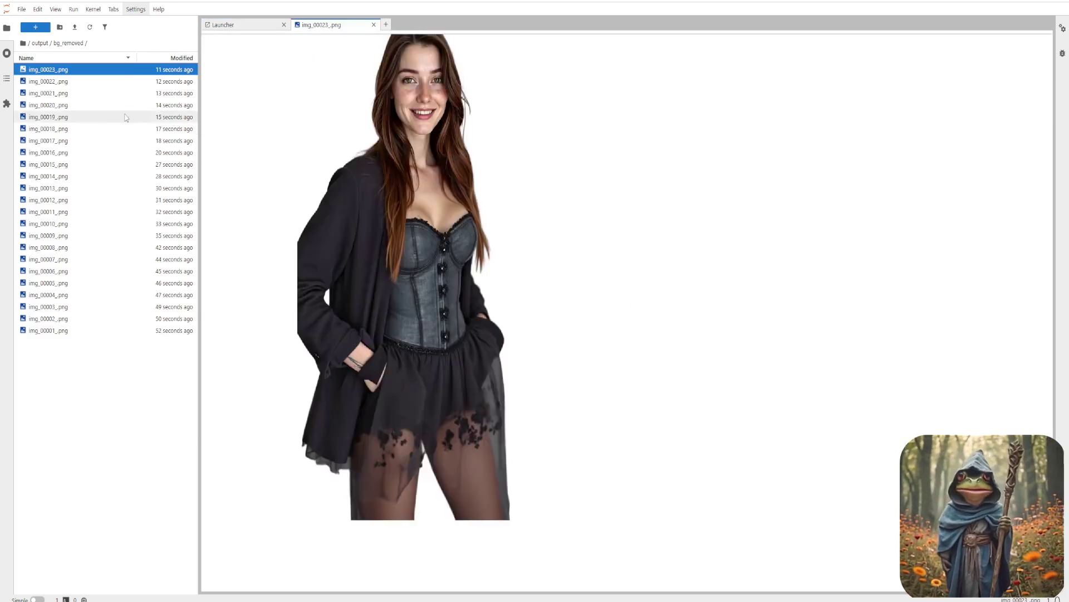
click(125, 118)
double_click(125, 117)
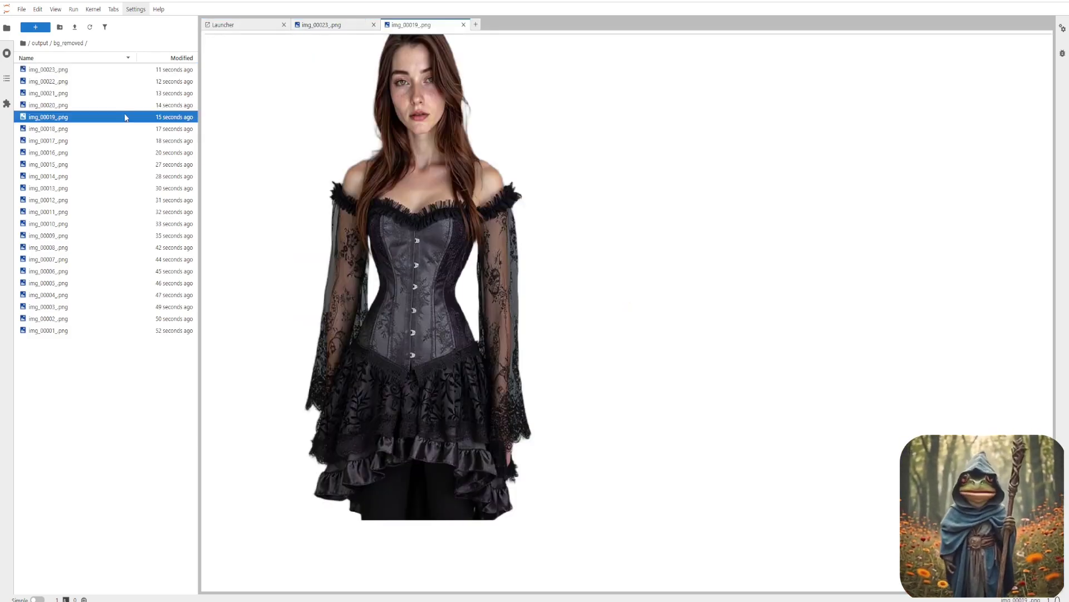
double_click(125, 70)
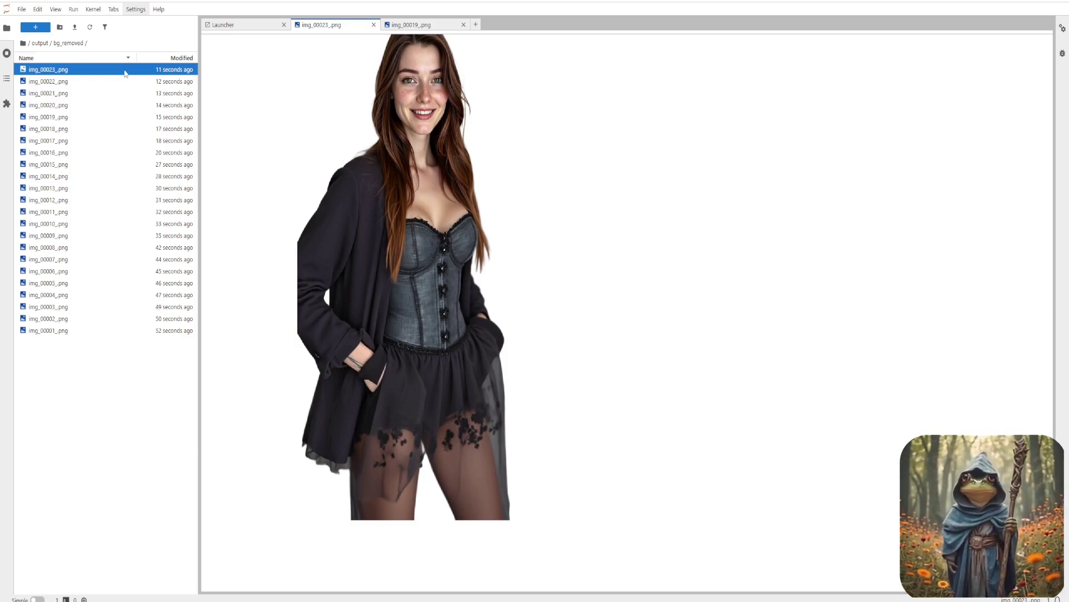
click(40, 43)
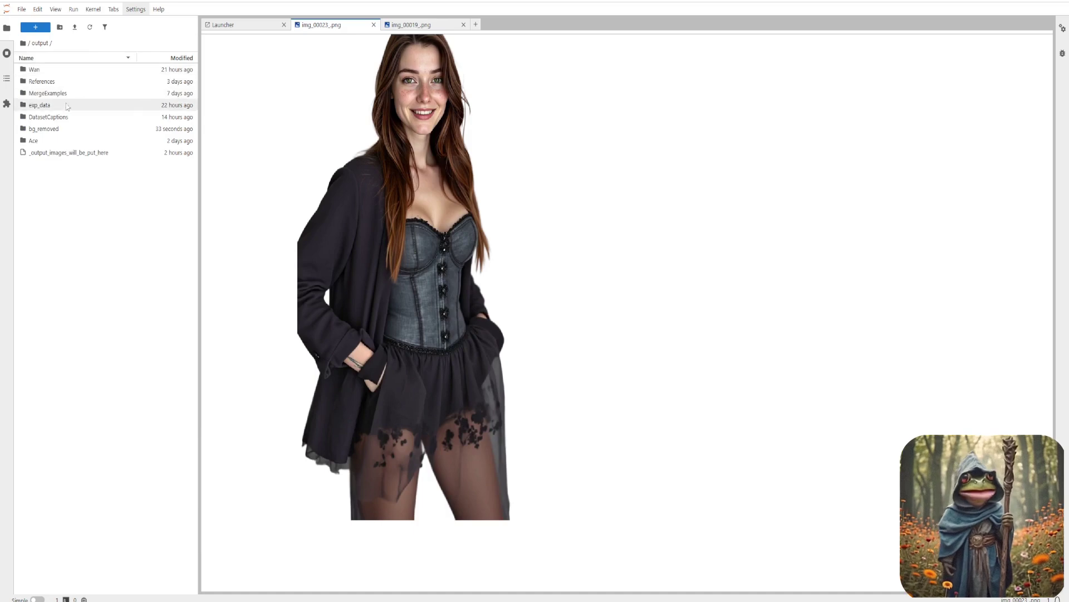
right_click(71, 129)
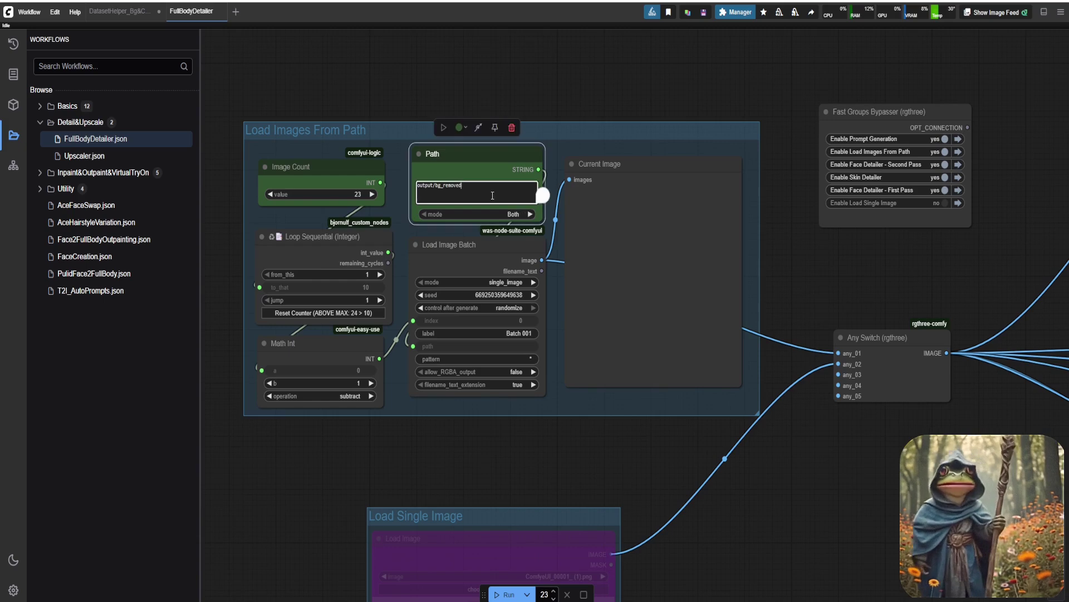
Paste the bg_removed folder path into the Path node and reset the image loop counter.
text(output/bg_removed)
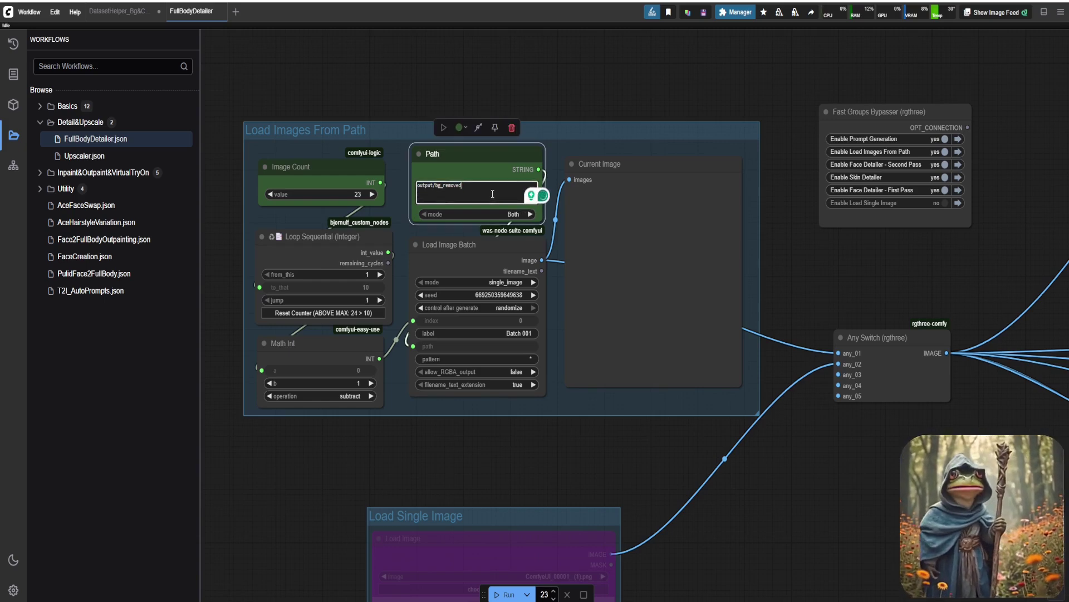
click(300, 315)
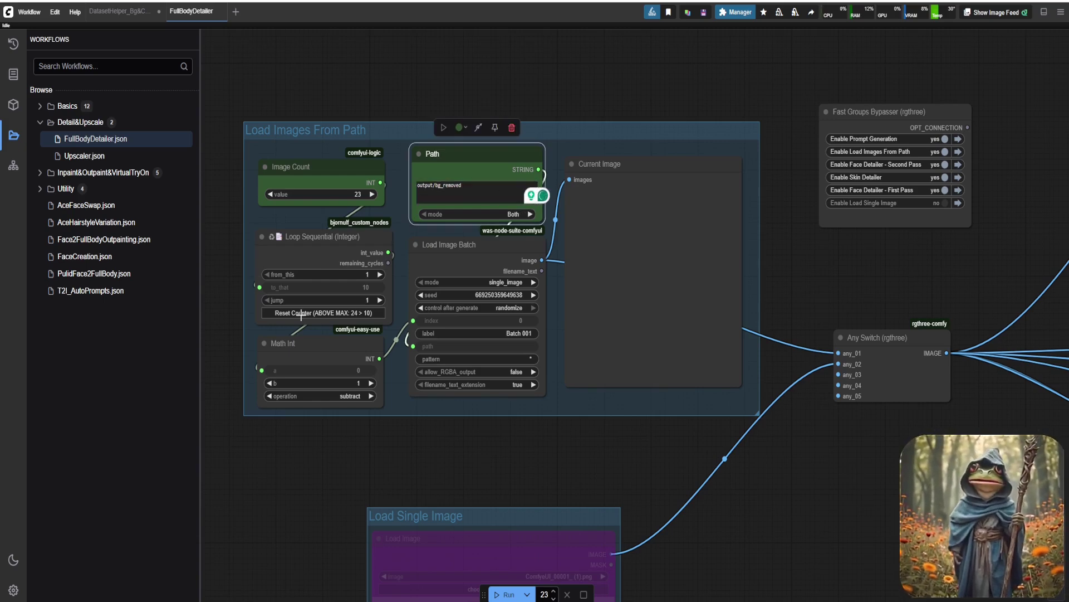
click(300, 315)
Pan across to the detailer groups, then in JupyterLab bring up actions for the full_body_detail folder.
drag(670, 489, 600, 462)
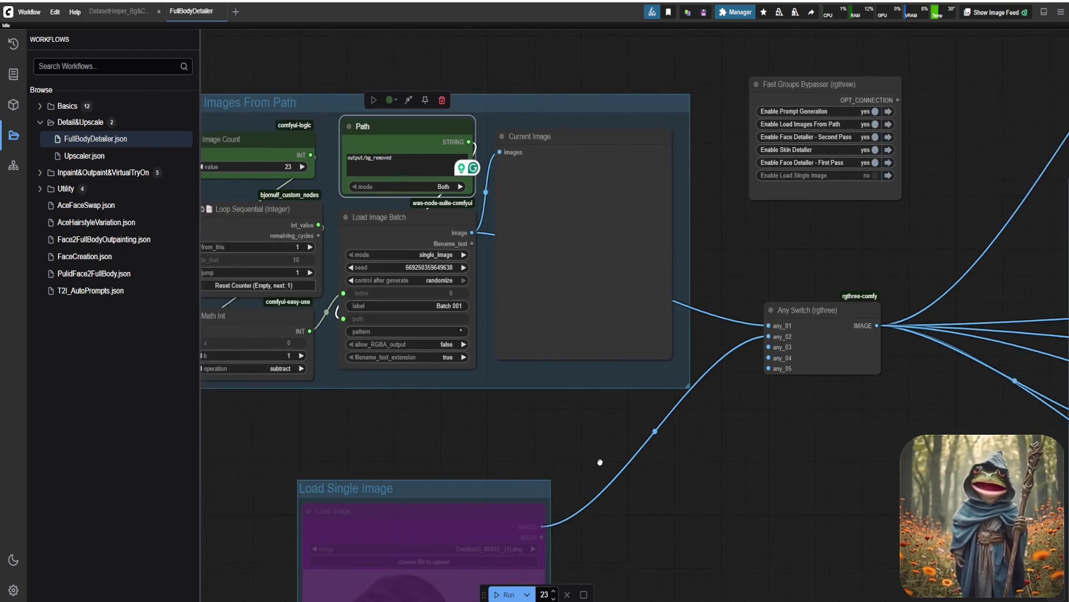
scroll(600, 461, right, 5)
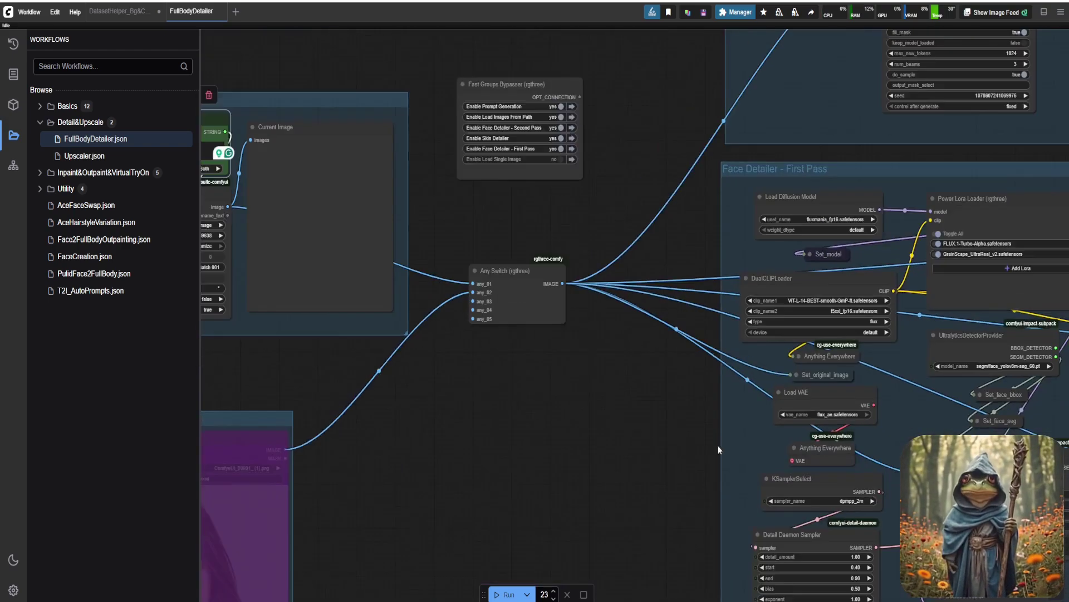
scroll(696, 445, right, 15)
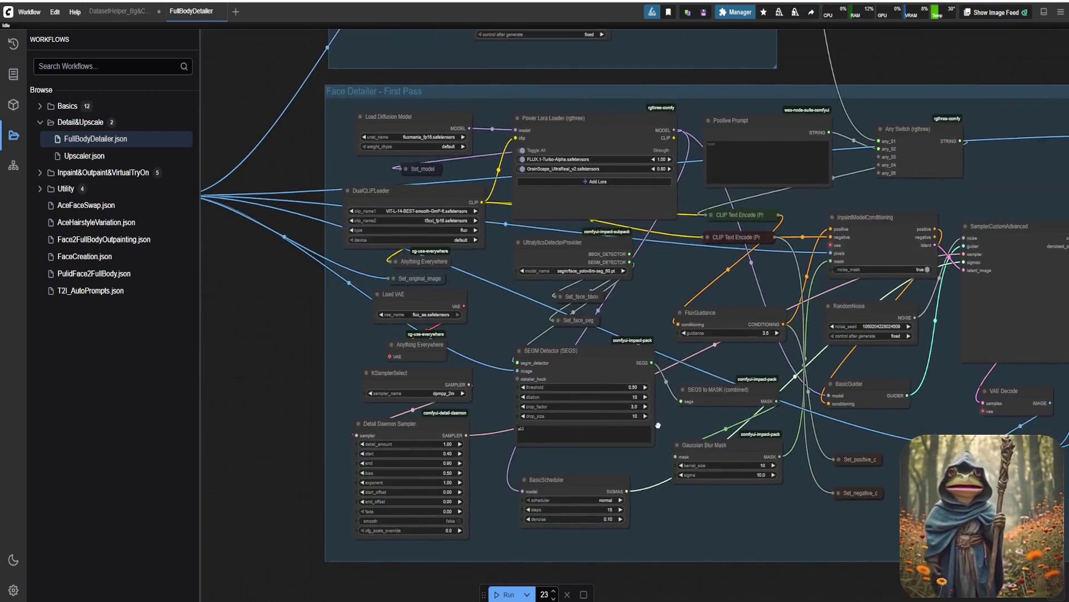
scroll(594, 419, right, 15)
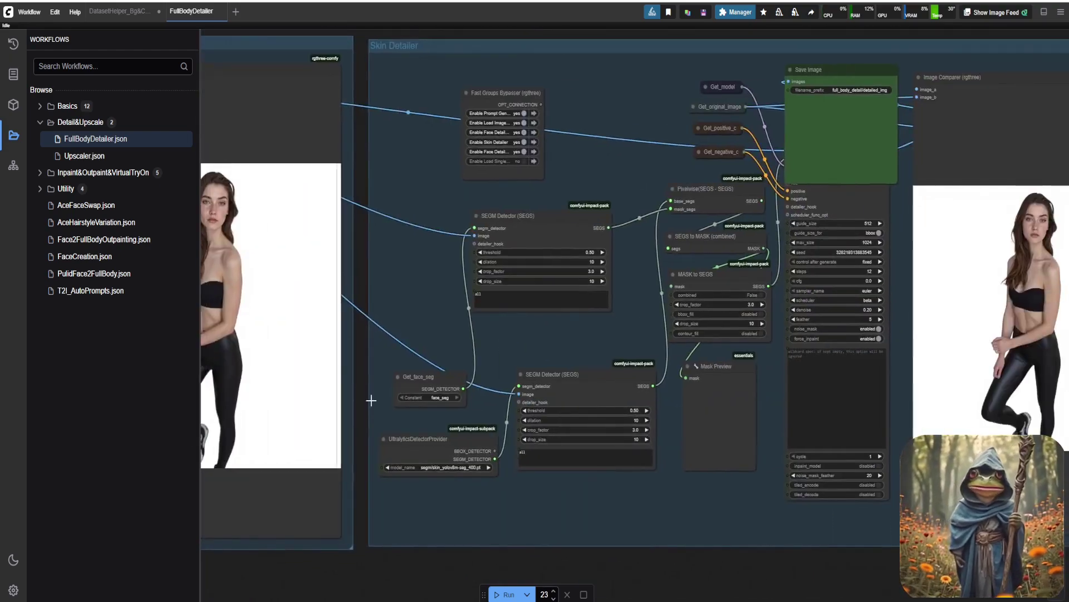
scroll(177, 413, right, 3)
scroll(178, 414, up, 3)
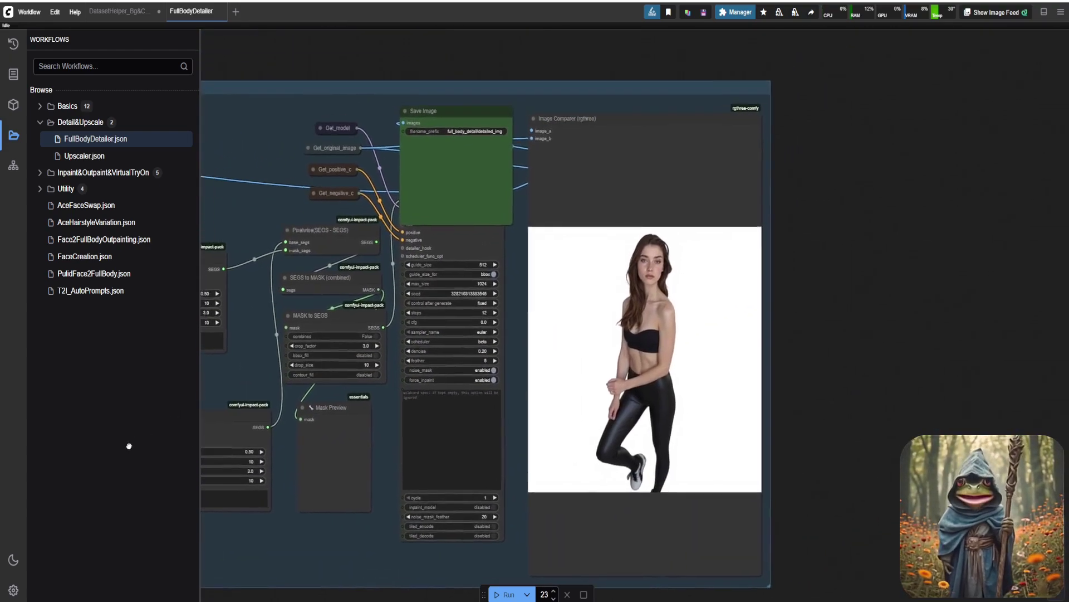
click(14, 136)
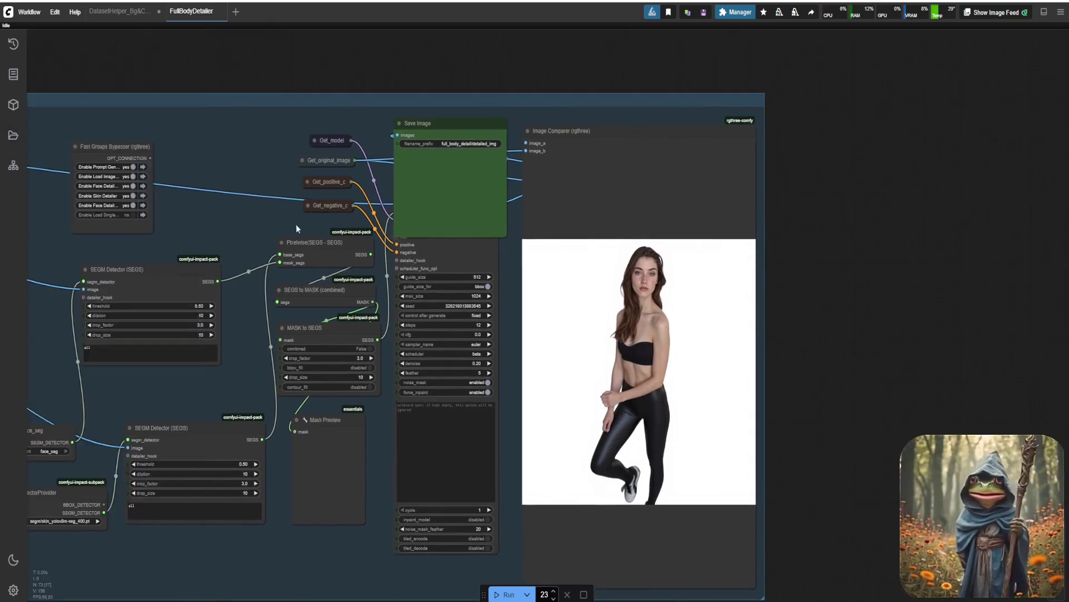
scroll(295, 224, up, 2)
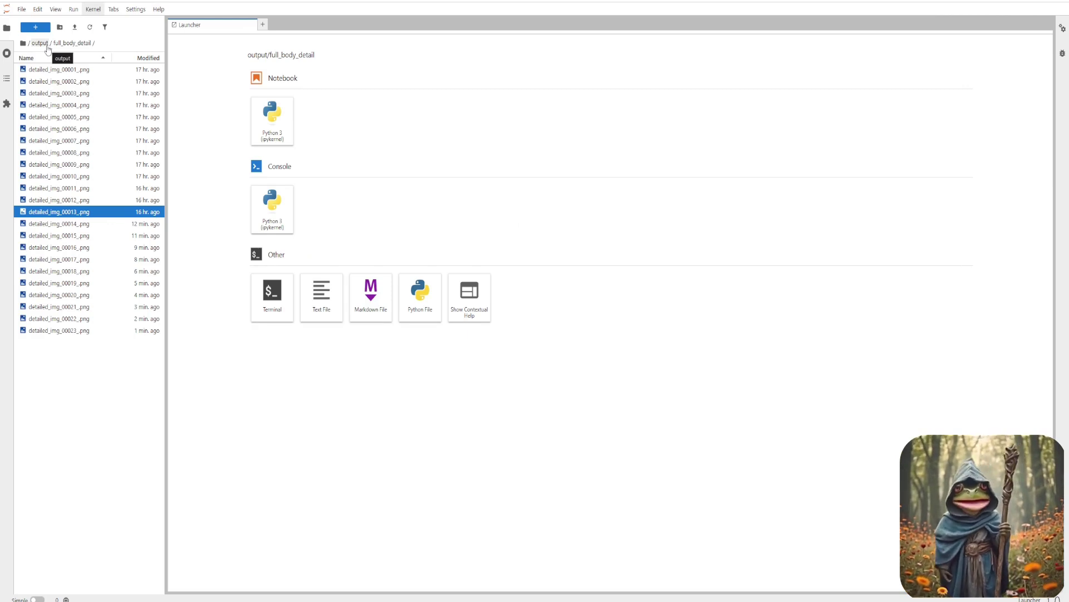
click(40, 43)
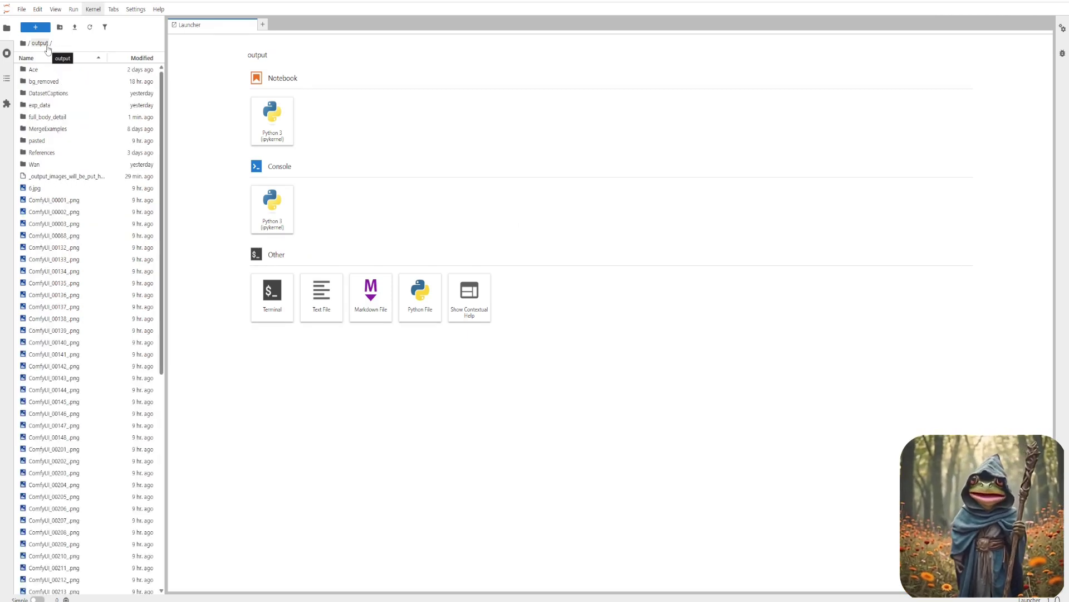
right_click(61, 118)
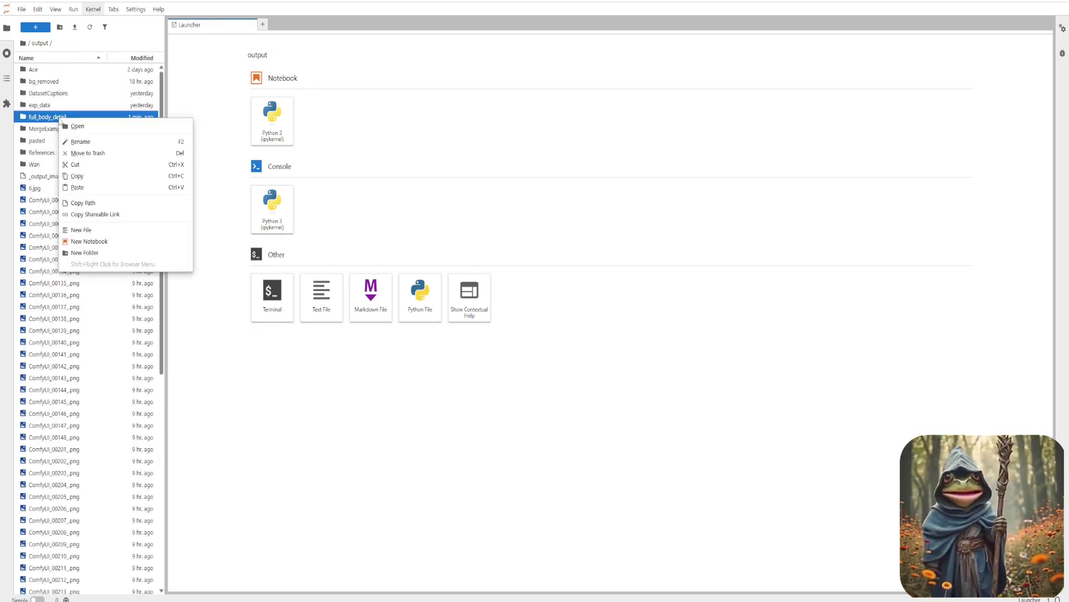
Copy the full_body_detail path, run the Janus captioner with batch count 32, and dismiss the loop-limit error.
click(101, 204)
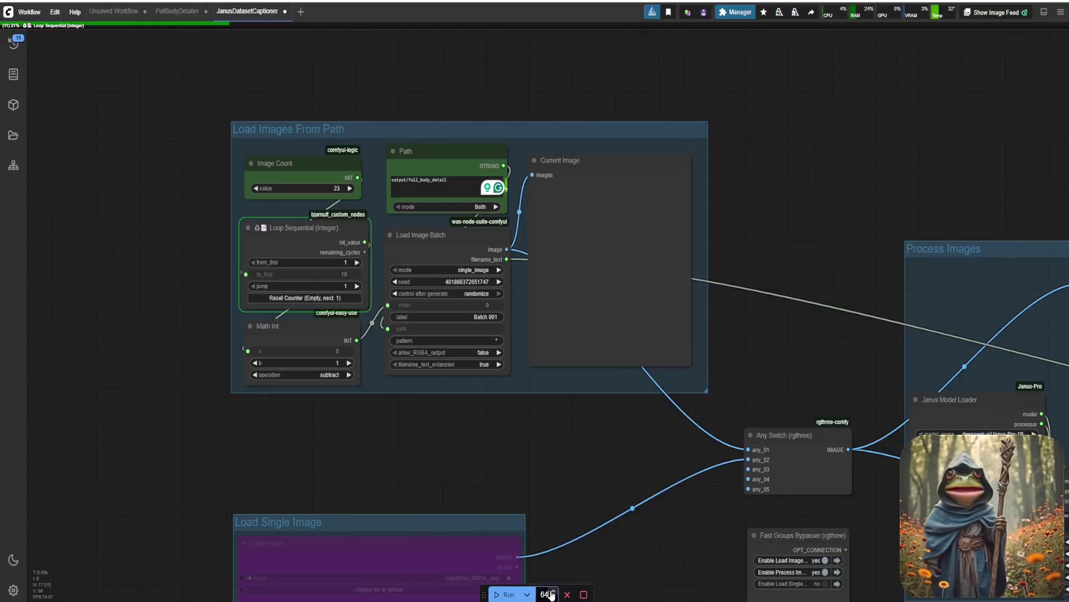
key(BackSpace)
key(BackSpace)
text(32)
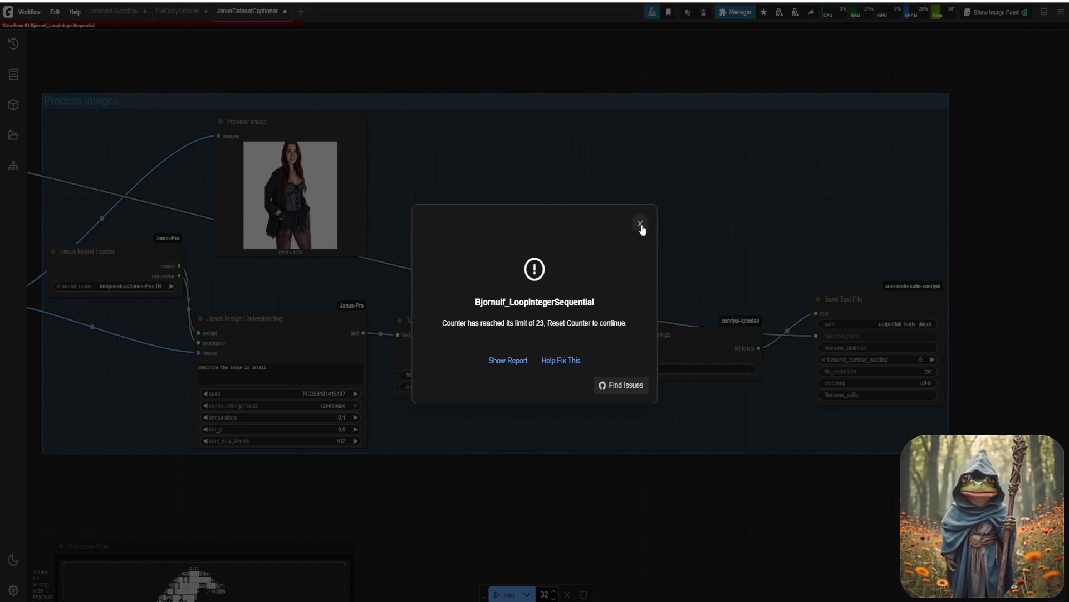
click(641, 223)
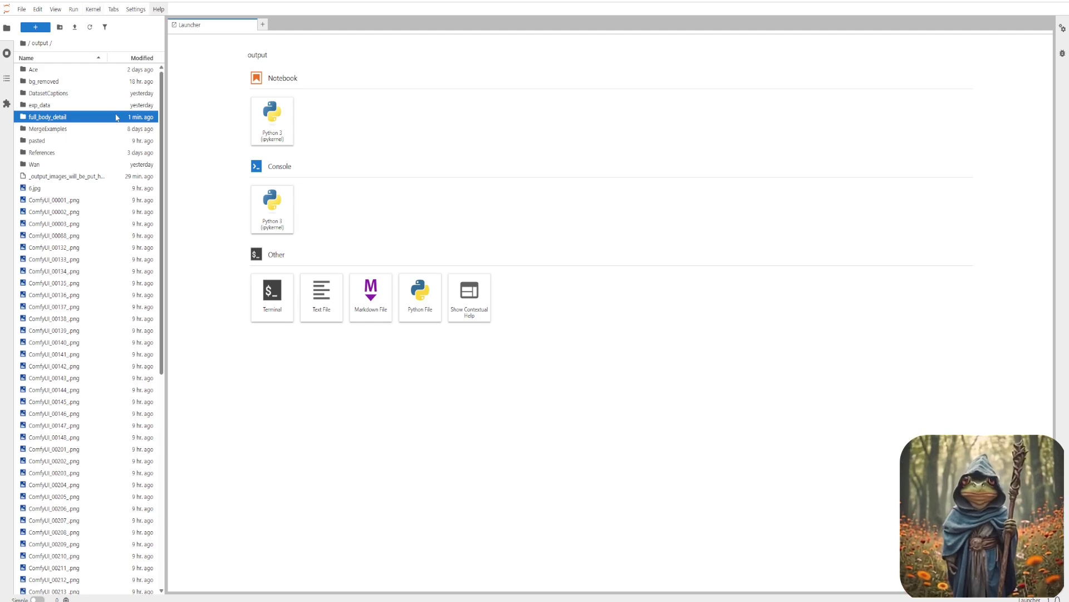
Open detailed_img_00001_.png and its caption .txt in full_body_detail to confirm the 4n4b3ll3 trigger word.
double_click(115, 117)
double_click(96, 69)
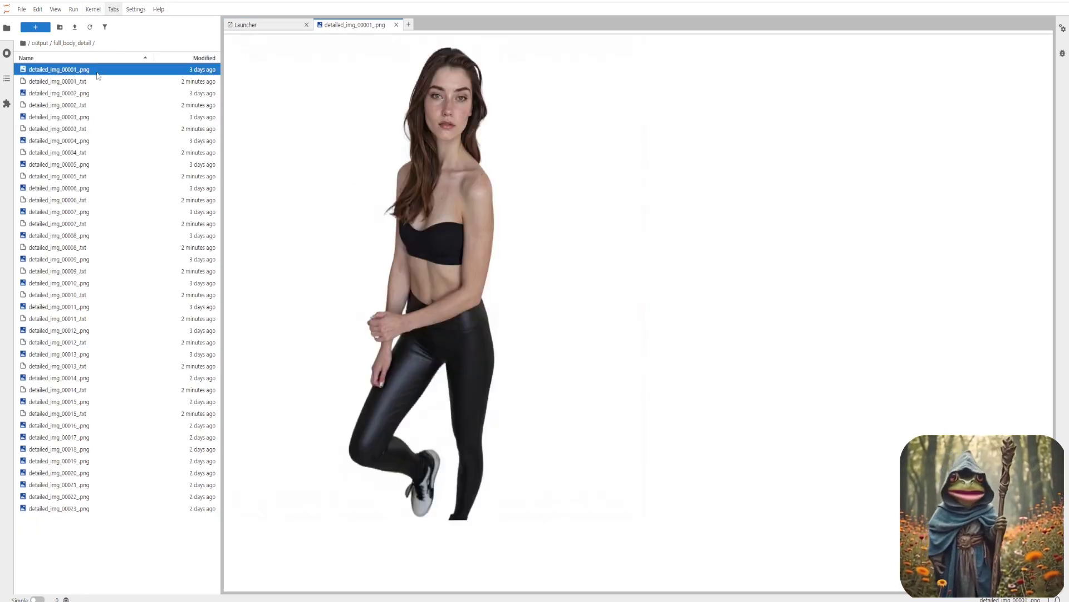
double_click(96, 81)
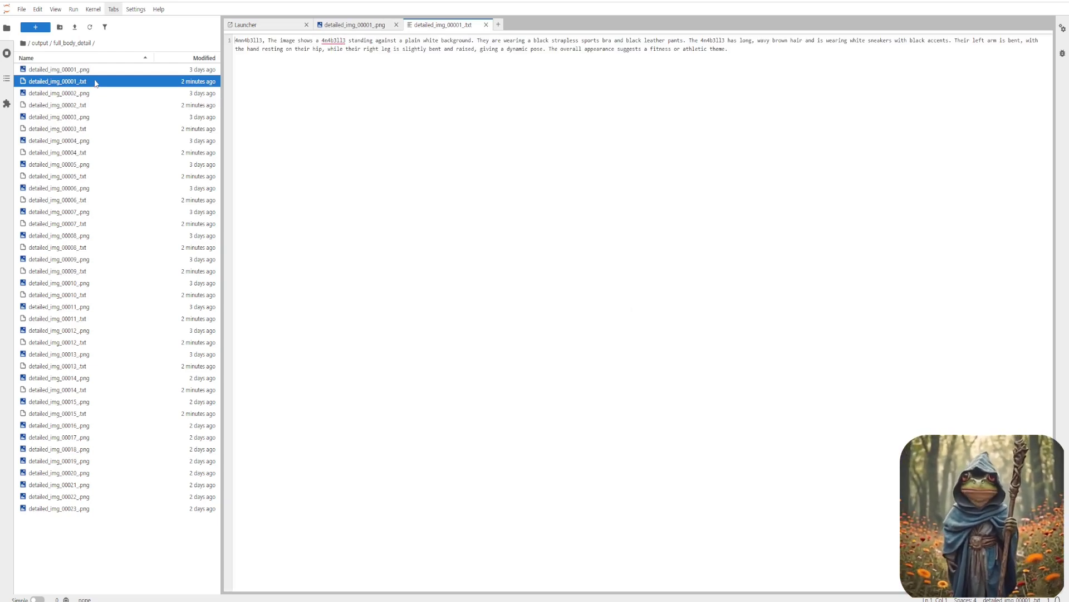
click(40, 43)
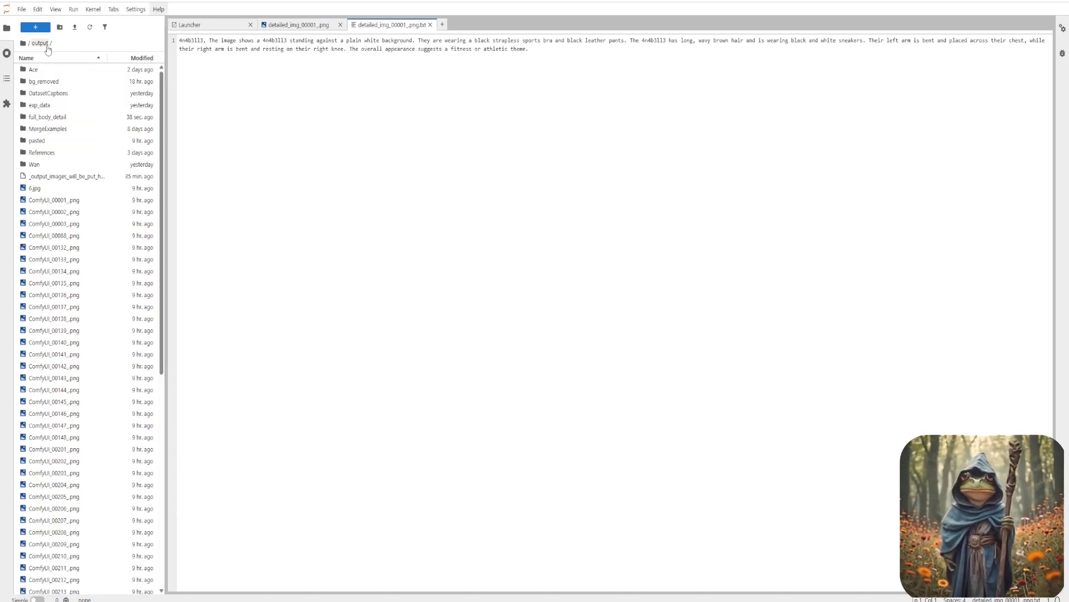
click(213, 28)
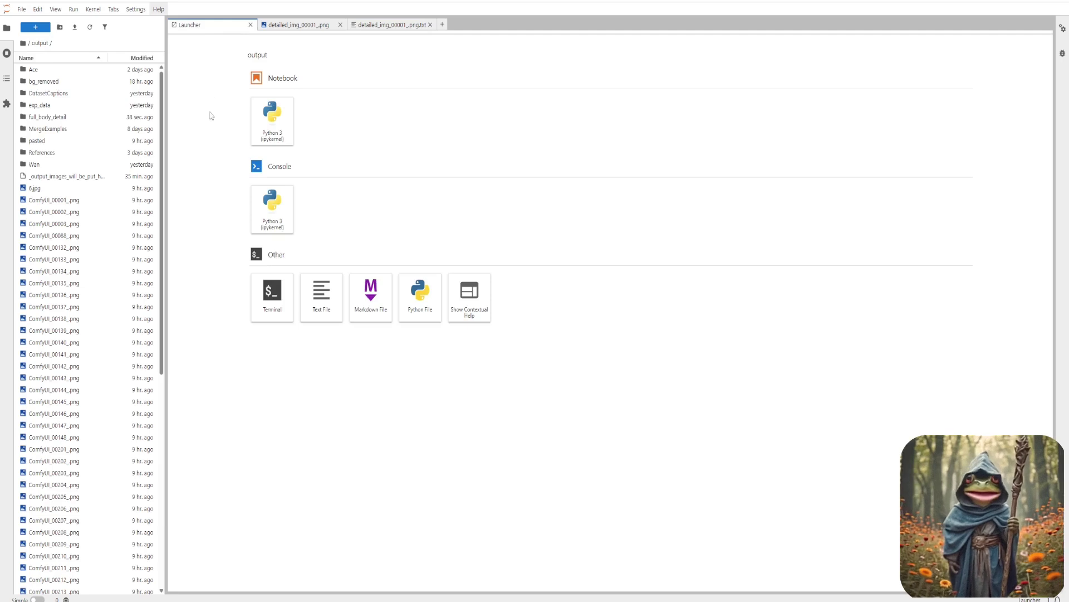
In a new terminal, check the folder with pwd and run zip -r dataset.zip full_body_detail.
click(263, 296)
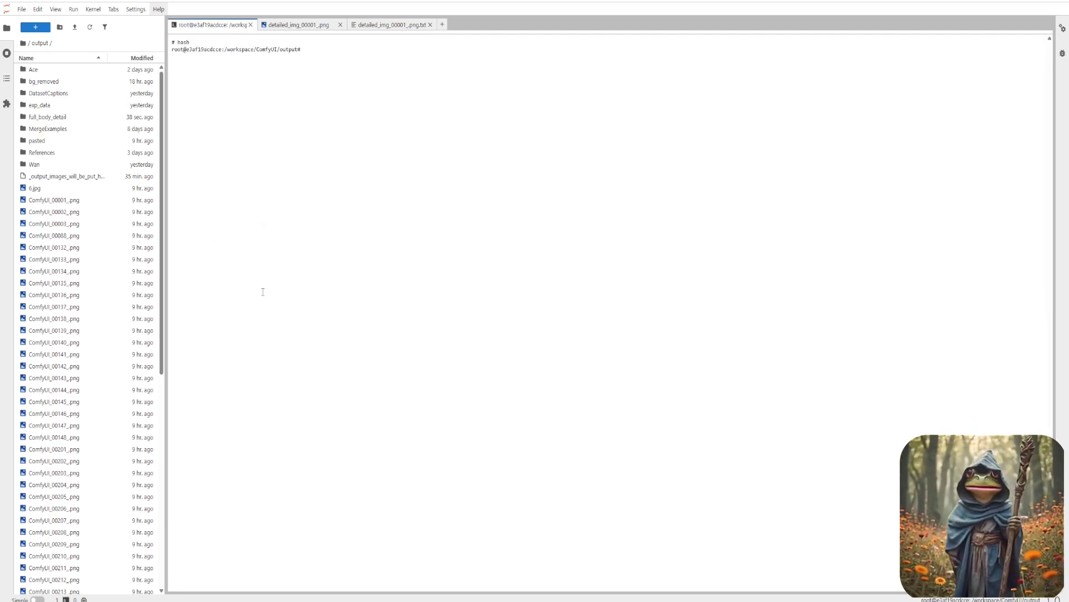
text(pwd)
key(Return)
text(zip -r dataset.zip full_body_detail)
key(Return)
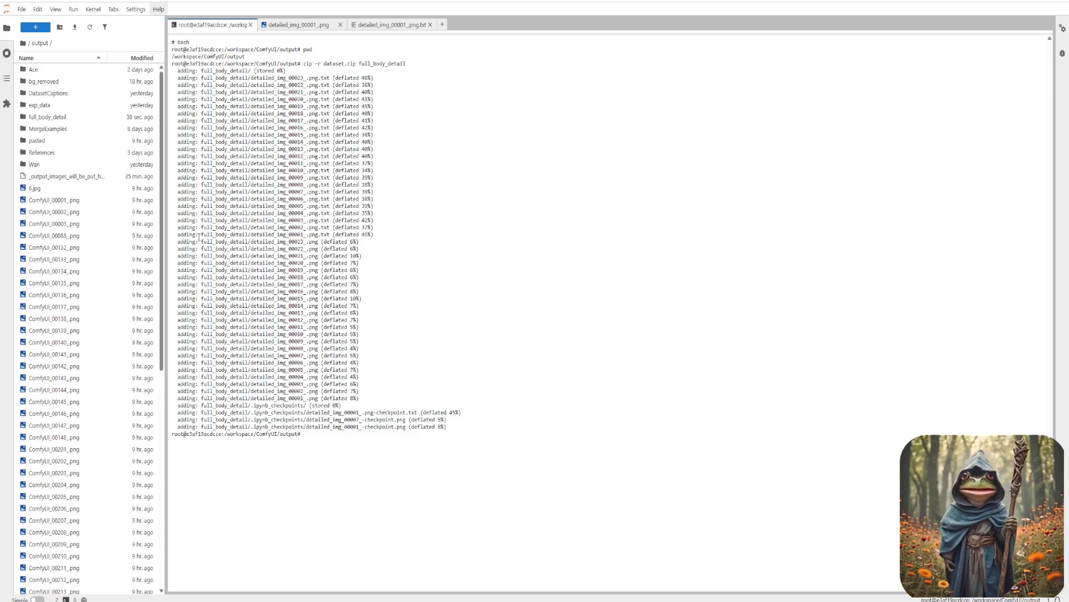
Refresh the file browser to show dataset.zip and bring up its context menu.
click(90, 27)
drag(160, 156, 160, 376)
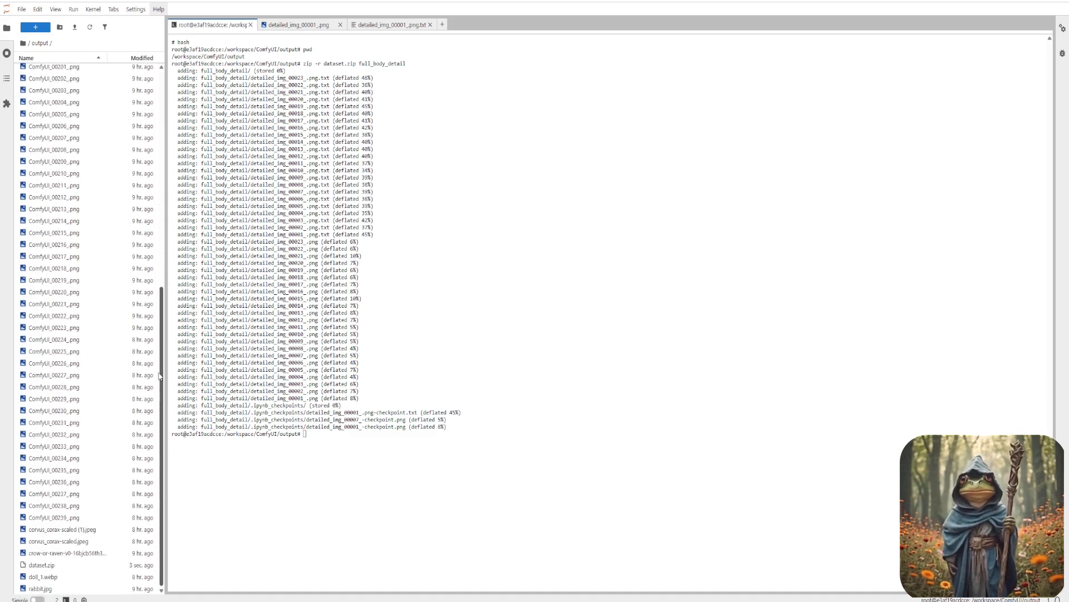
right_click(50, 565)
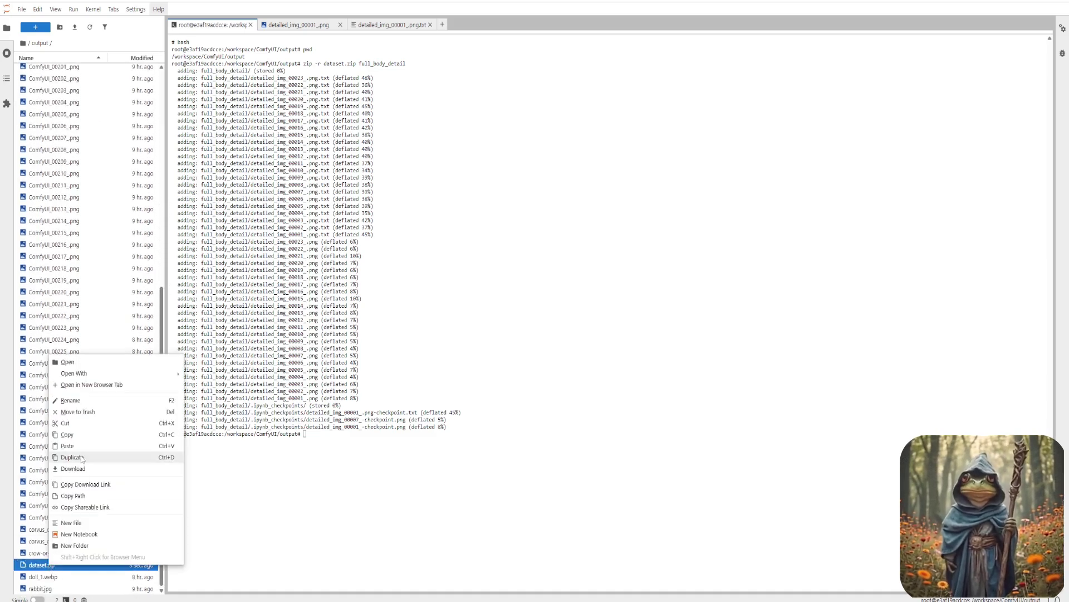